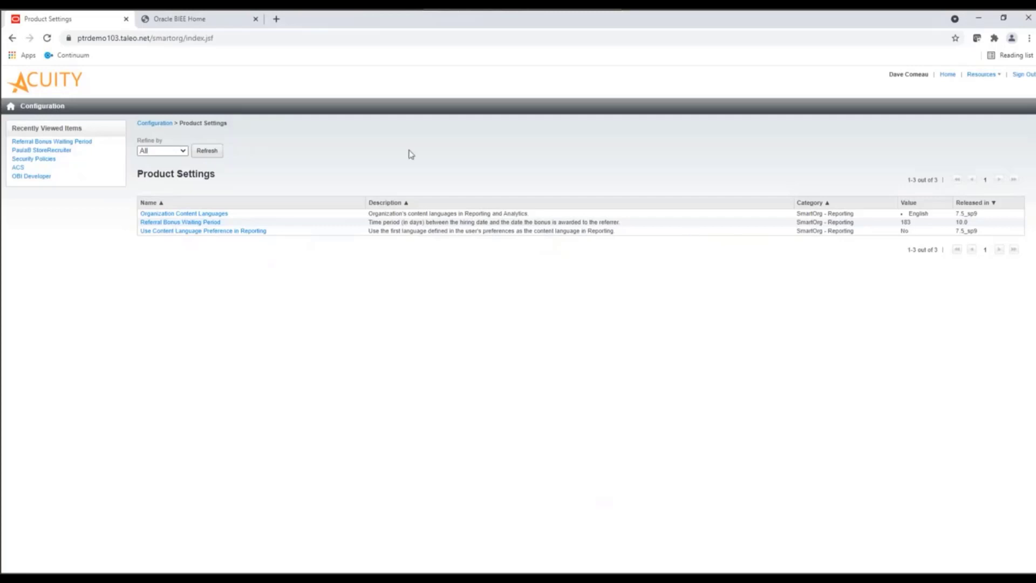
- Switch to Oracle Business Intelligence and create a new analysis on the Recruiting subject area
left_click(216, 18)
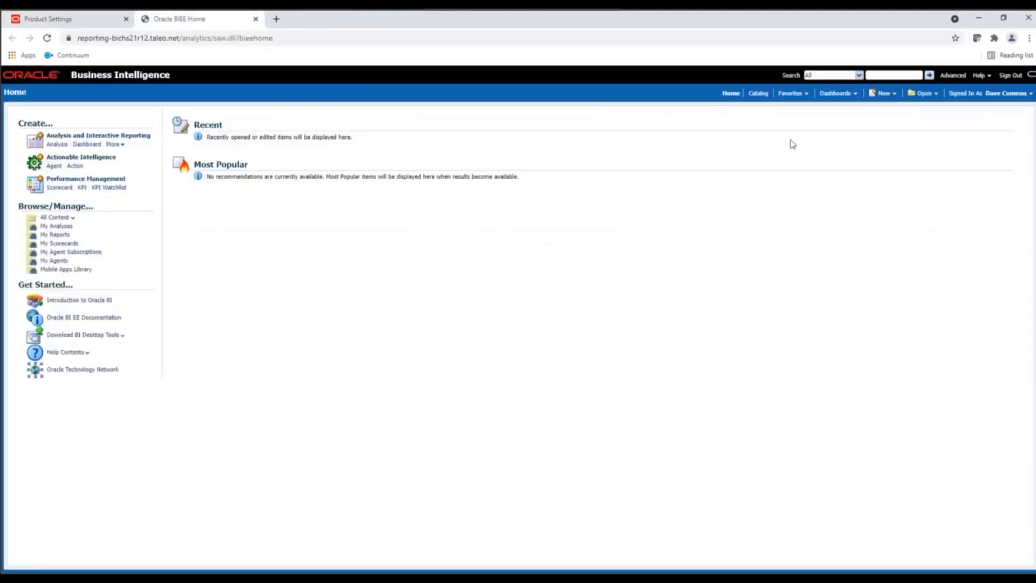
left_click(887, 94)
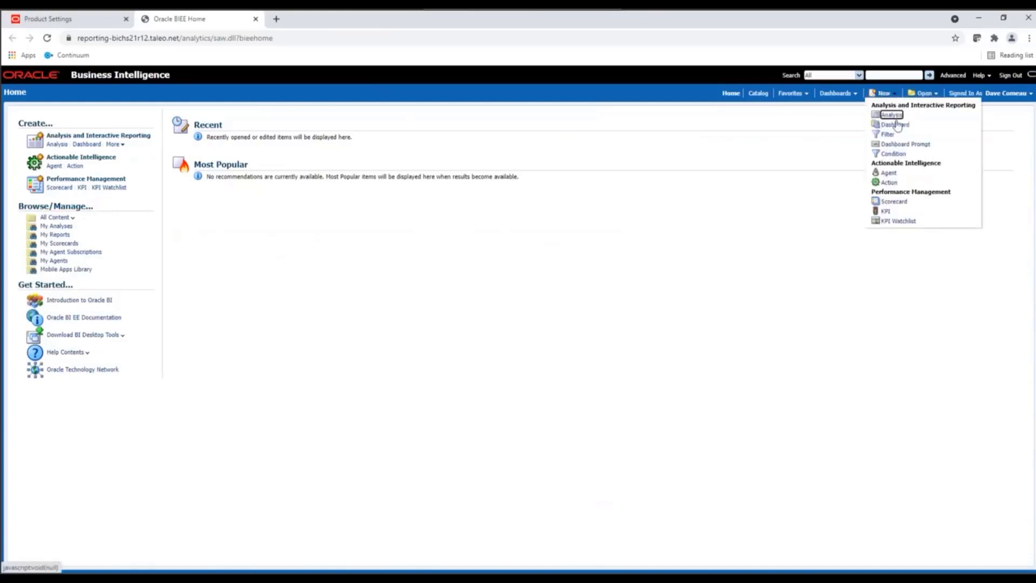
left_click(893, 115)
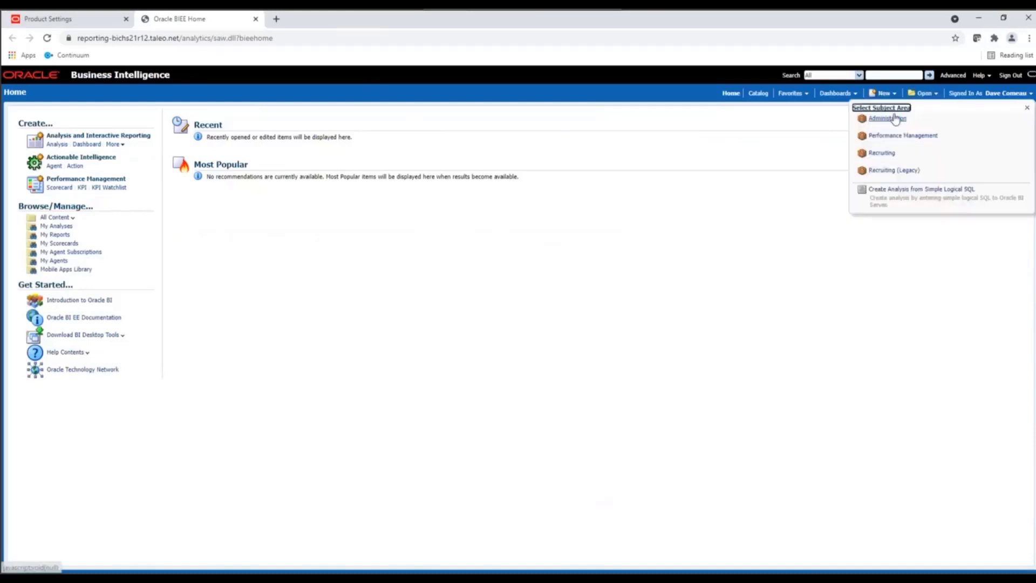
left_click(882, 153)
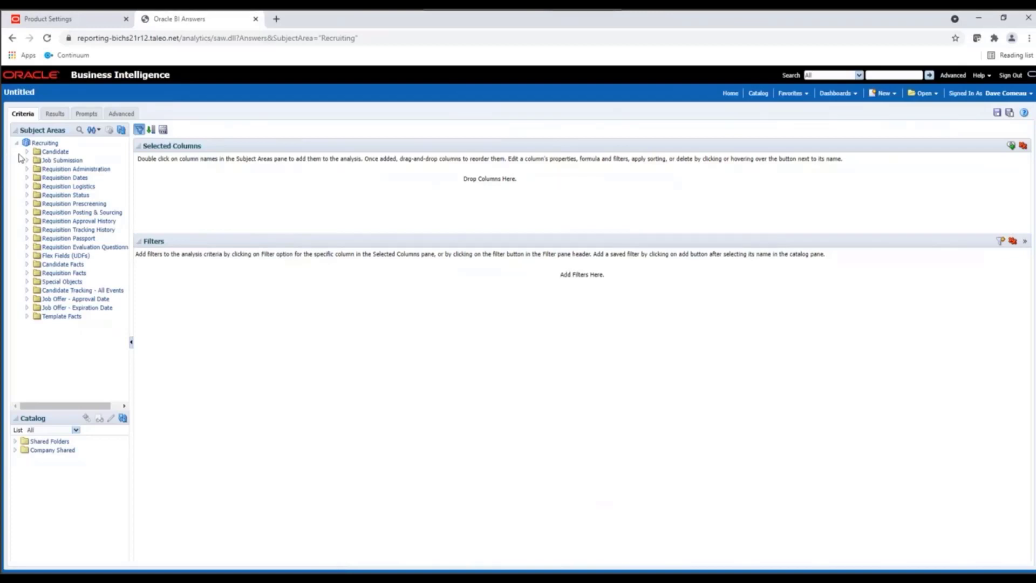
- Add the Candidate Identifier and Name columns from the Candidate Identification folder to the analysis
left_click(26, 152)
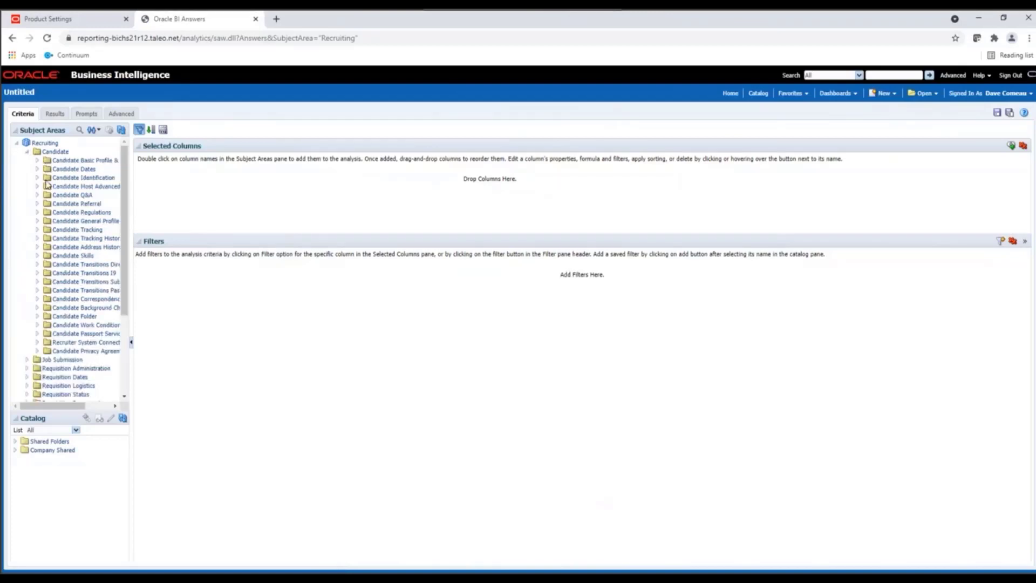
left_click(53, 178)
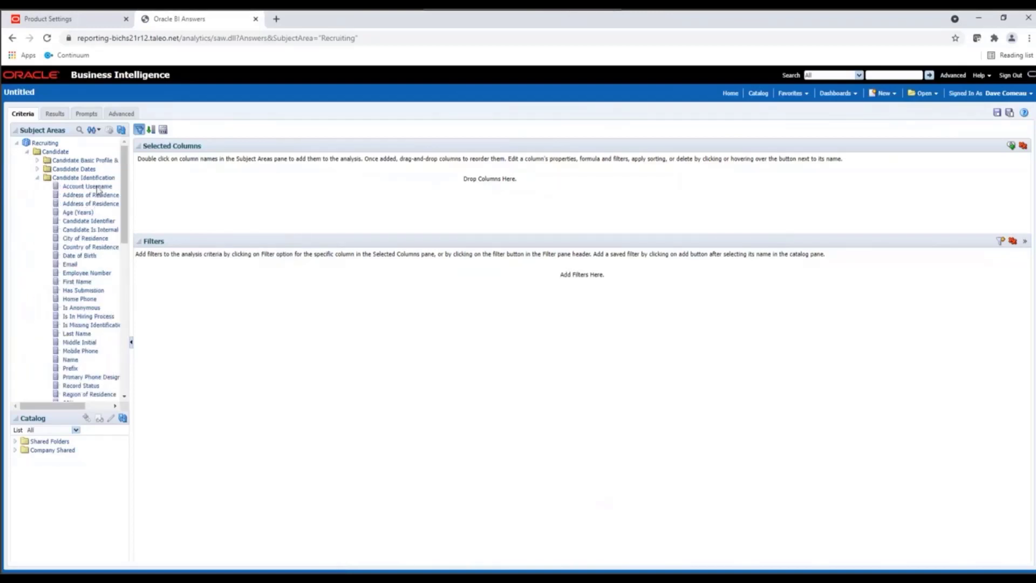
double_click(84, 222)
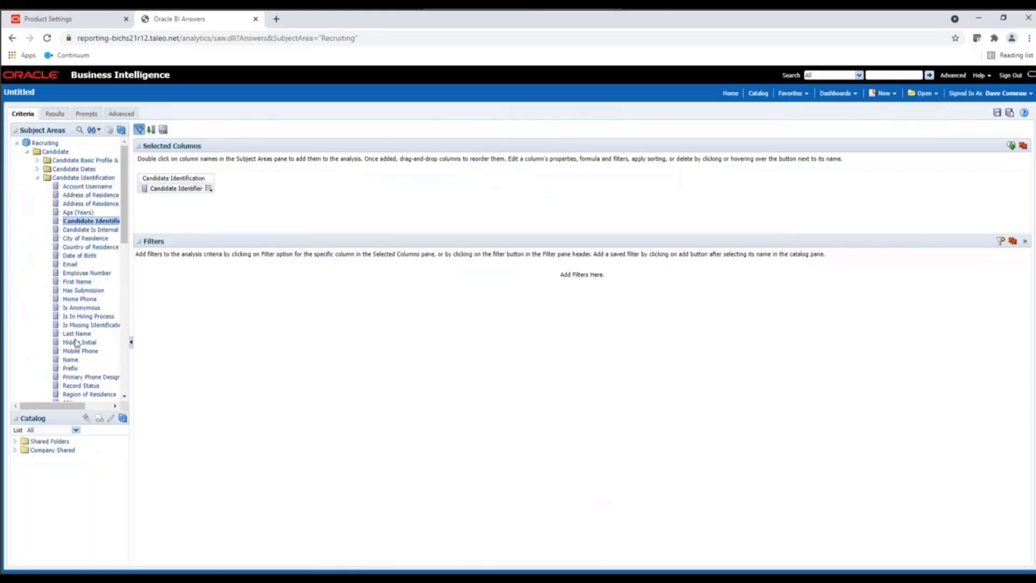
double_click(71, 360)
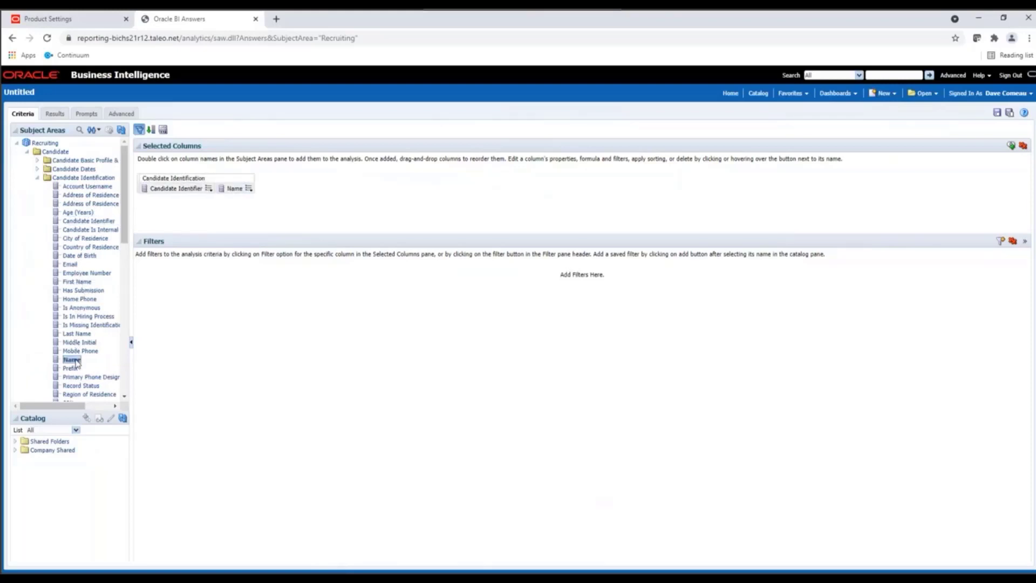
left_click(36, 178)
left_click(27, 151)
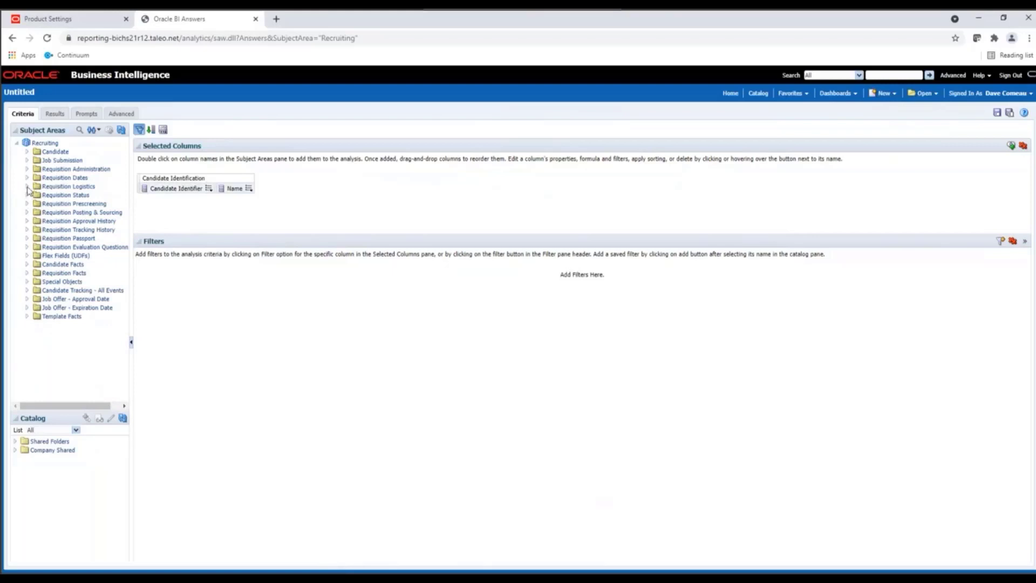
- Add the Req. Identifier and Title (BL) columns from Requisition Identification under Requisition Logistics
left_click(27, 187)
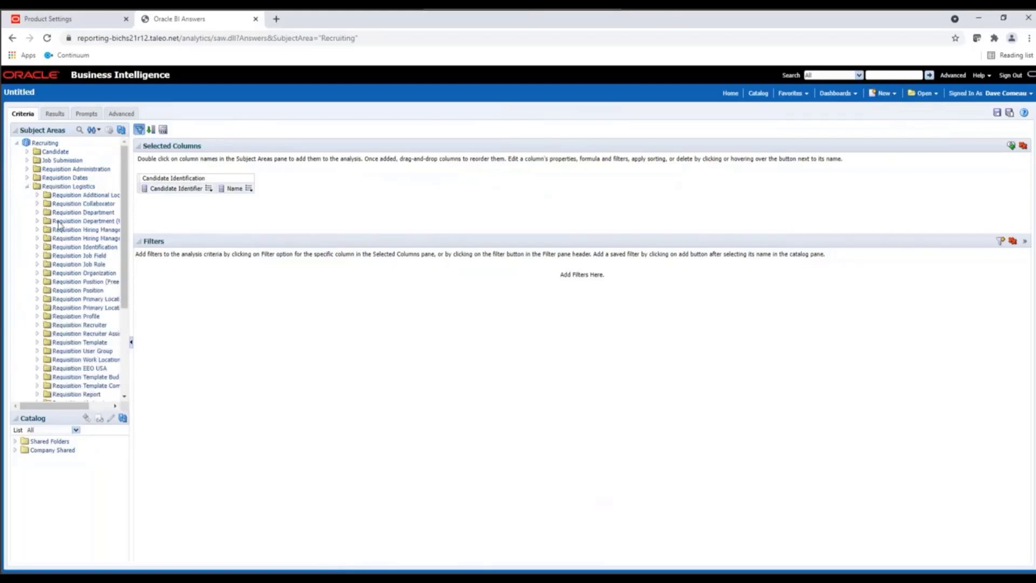
left_click(38, 247)
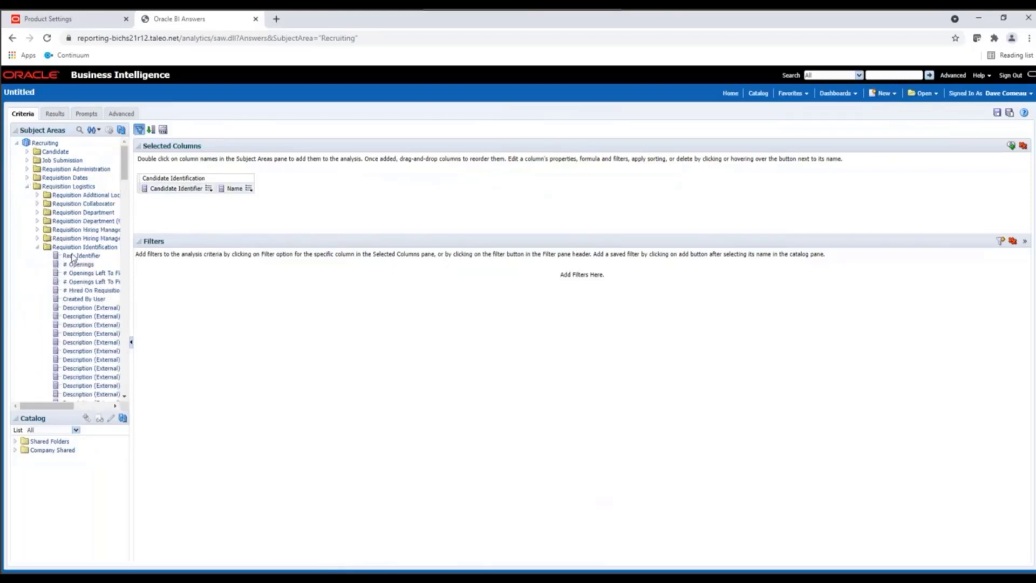
double_click(75, 256)
scroll(81, 281, "down", 3)
scroll(81, 282, "down", 15)
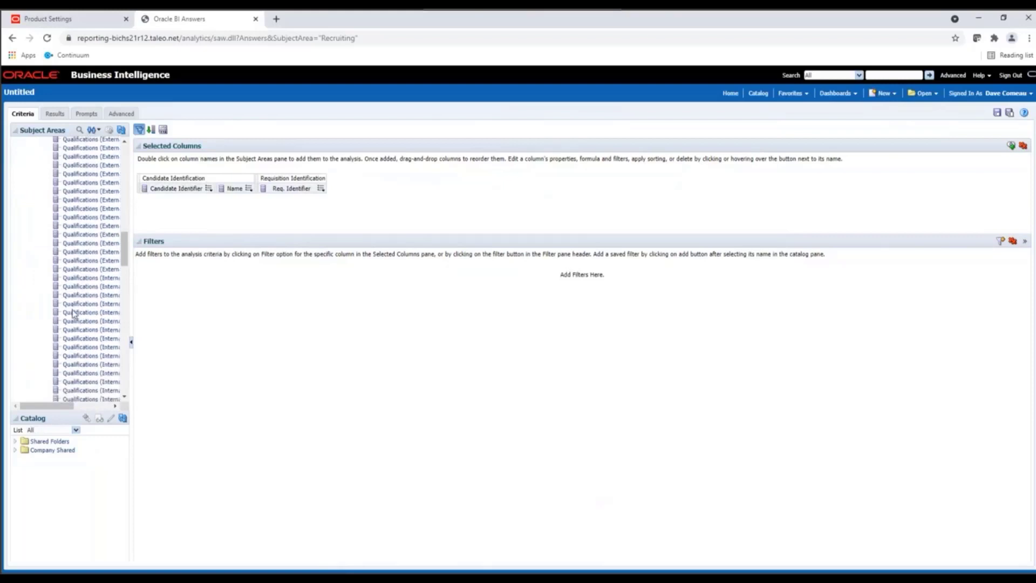
double_click(74, 253)
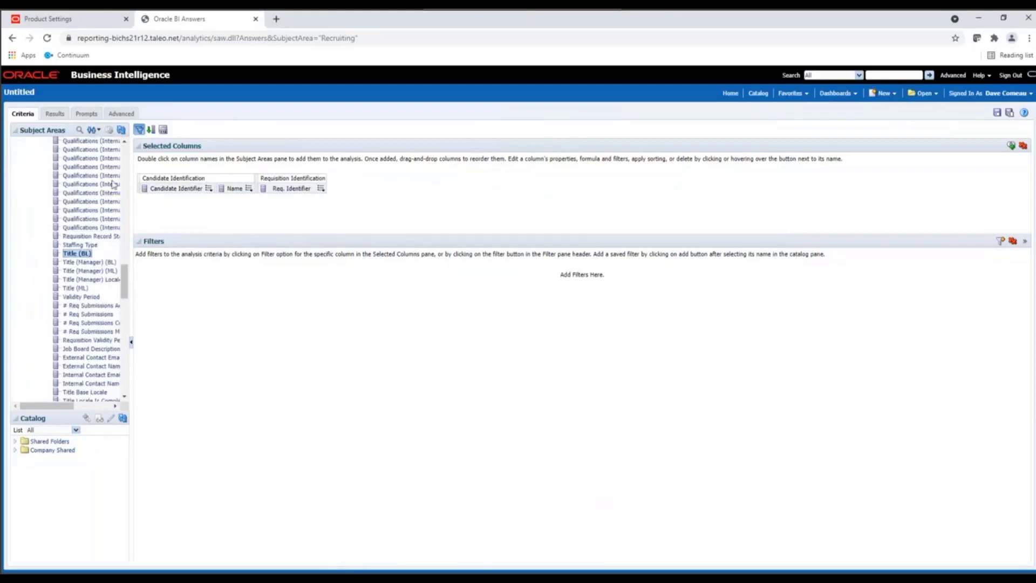
left_click(122, 130)
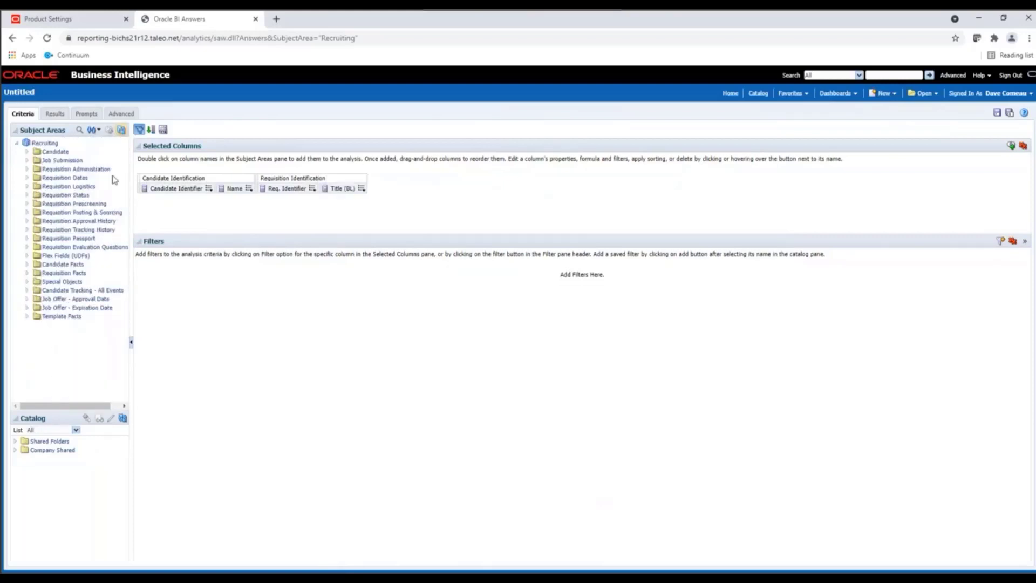
- Add the Submission Referrer Name, Submission Referrer Employee Number and Submission Referrer Email columns from Submission Referral under Job Submission
left_click(28, 161)
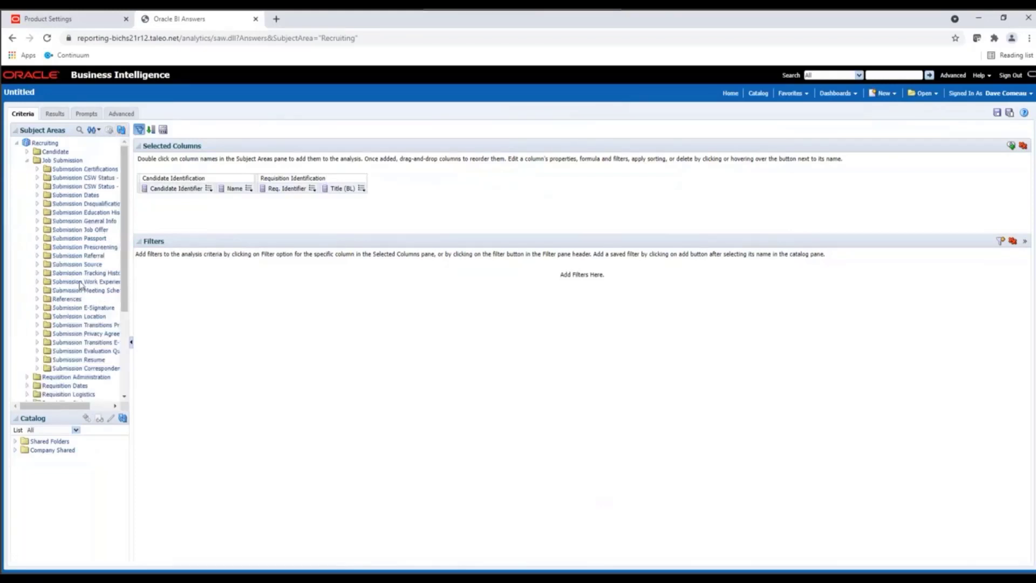
left_click(37, 256)
left_click_drag(131, 250, 237, 249)
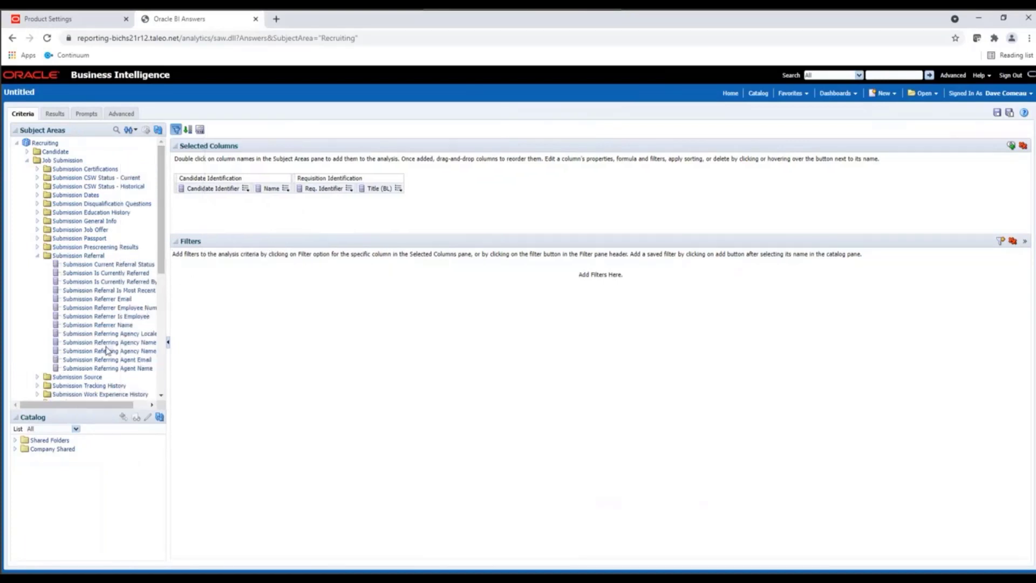
double_click(110, 325)
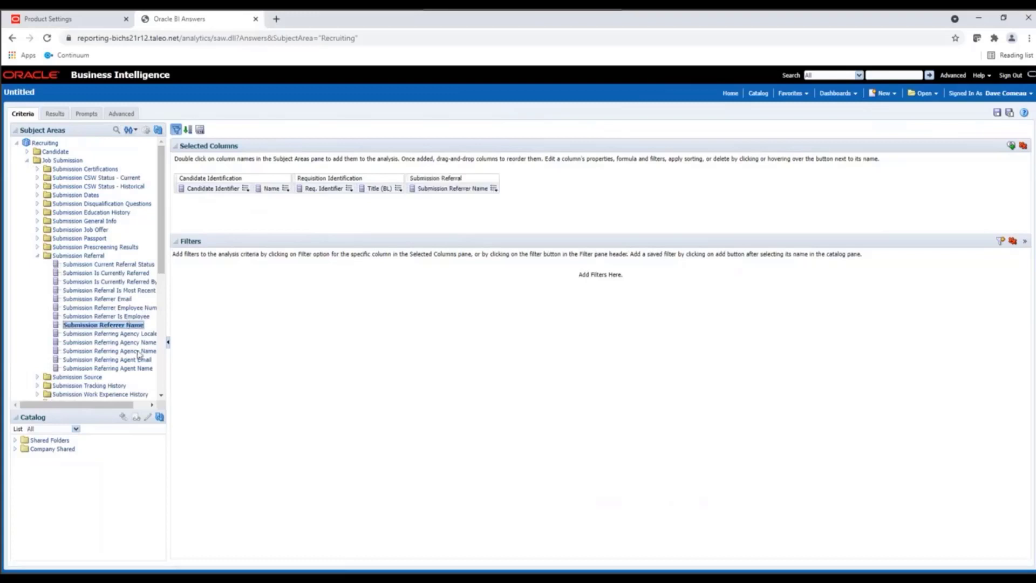
double_click(127, 308)
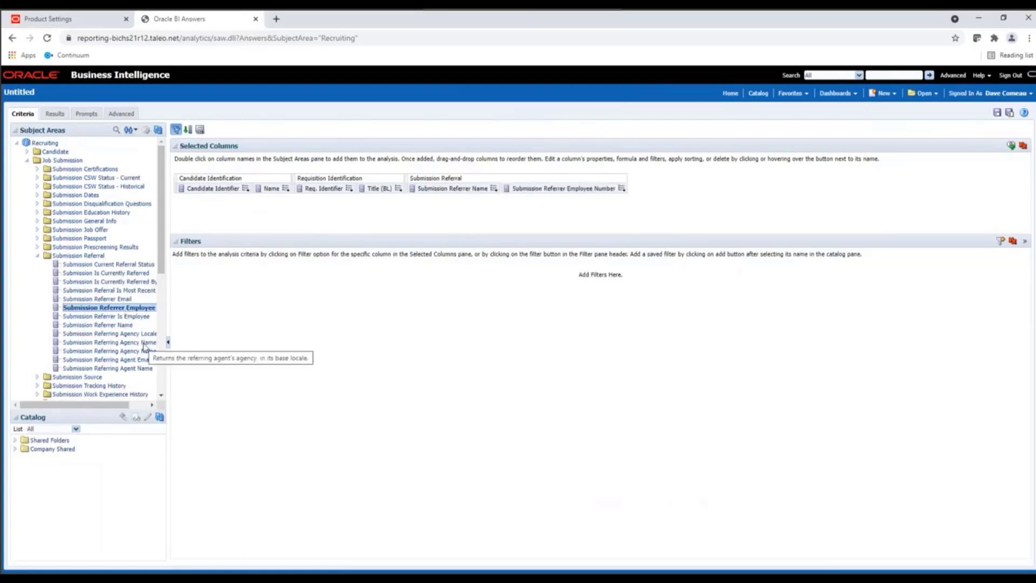
double_click(124, 300)
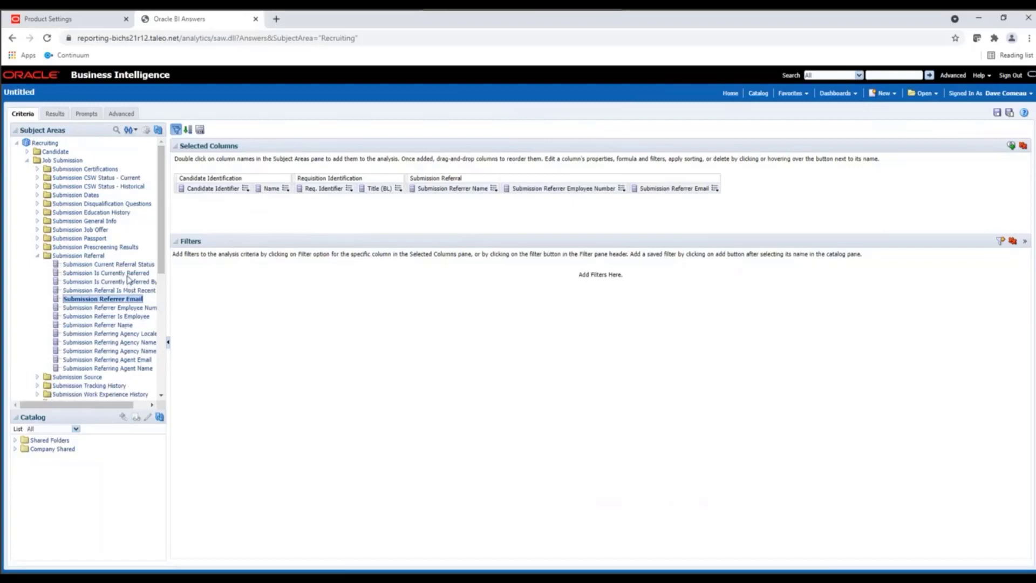
- Filter the analysis to Submission Is Currently Referred equal to Yes, keeping that field out of the selected columns
double_click(128, 274)
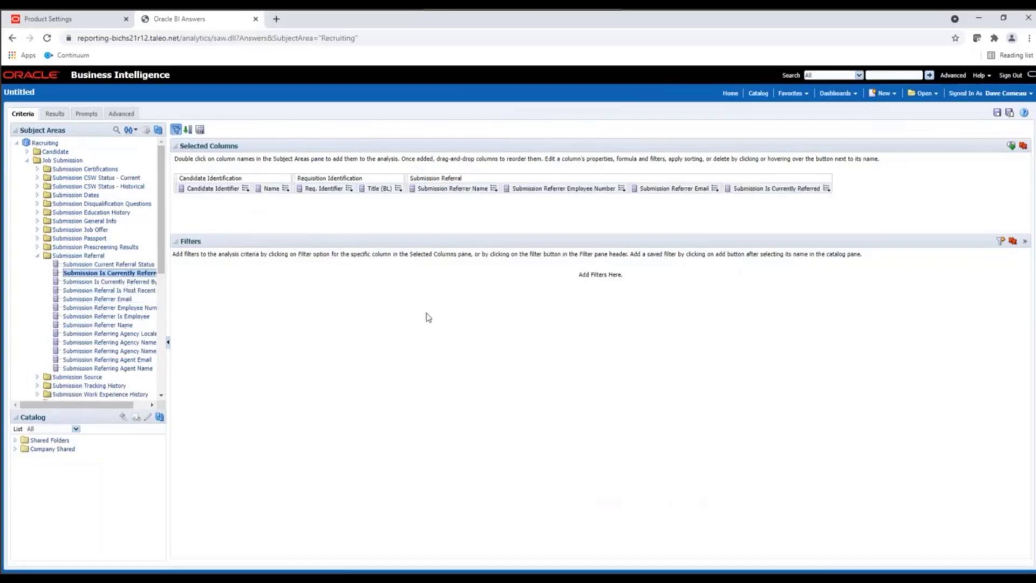
left_click(827, 190)
left_click(839, 234)
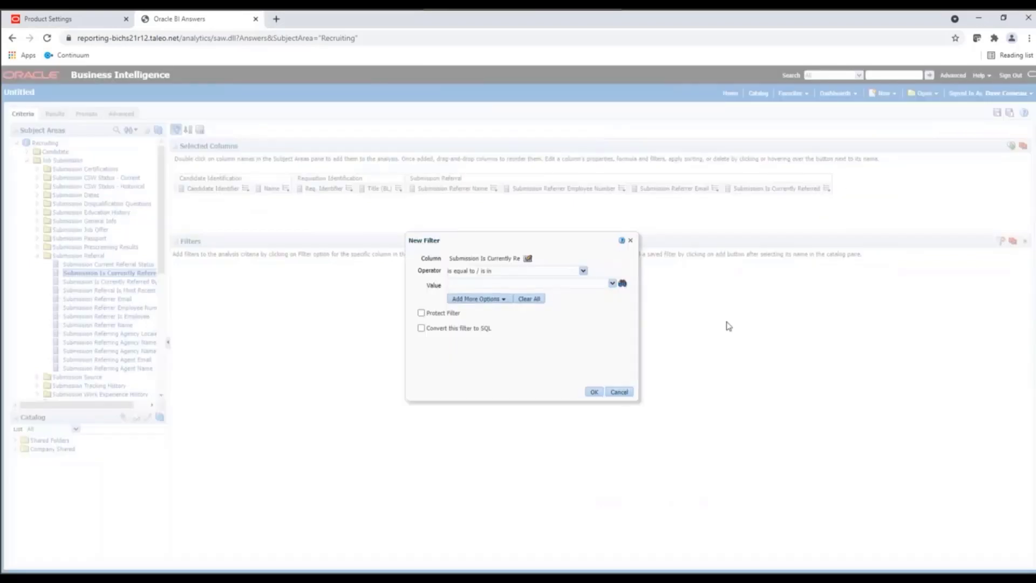
left_click(613, 283)
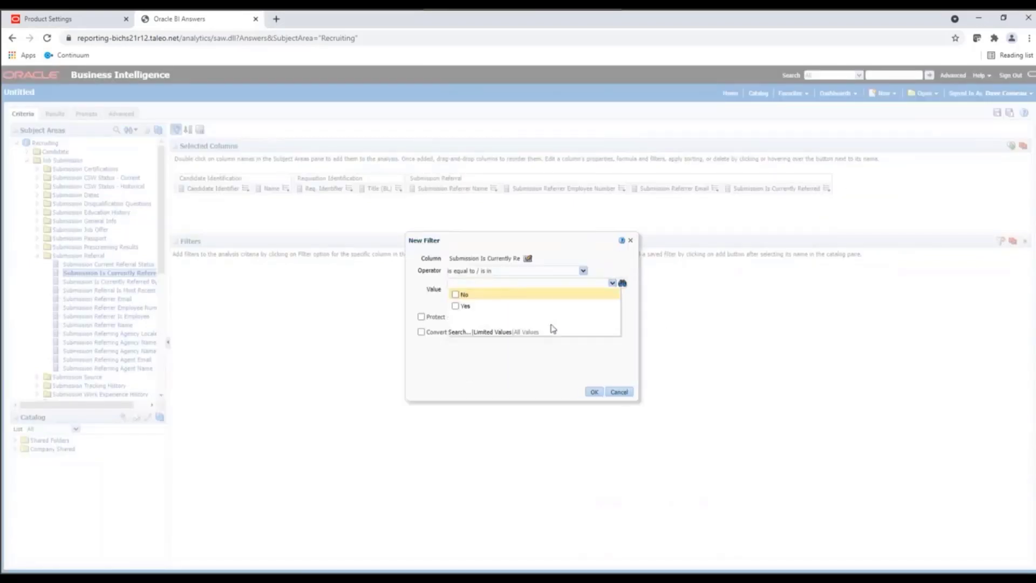
left_click(456, 306)
left_click(593, 392)
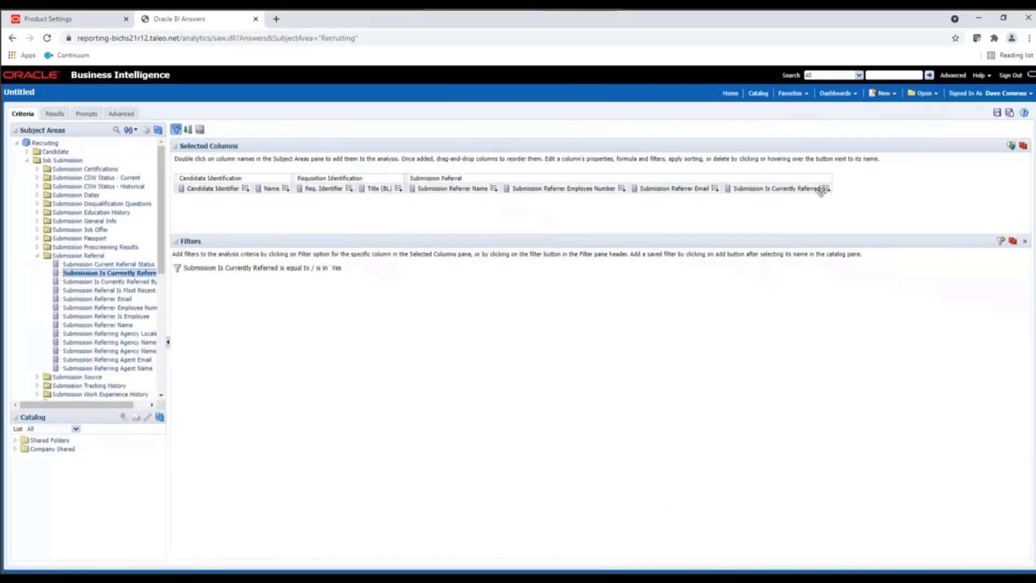
left_click(826, 189)
left_click(841, 246)
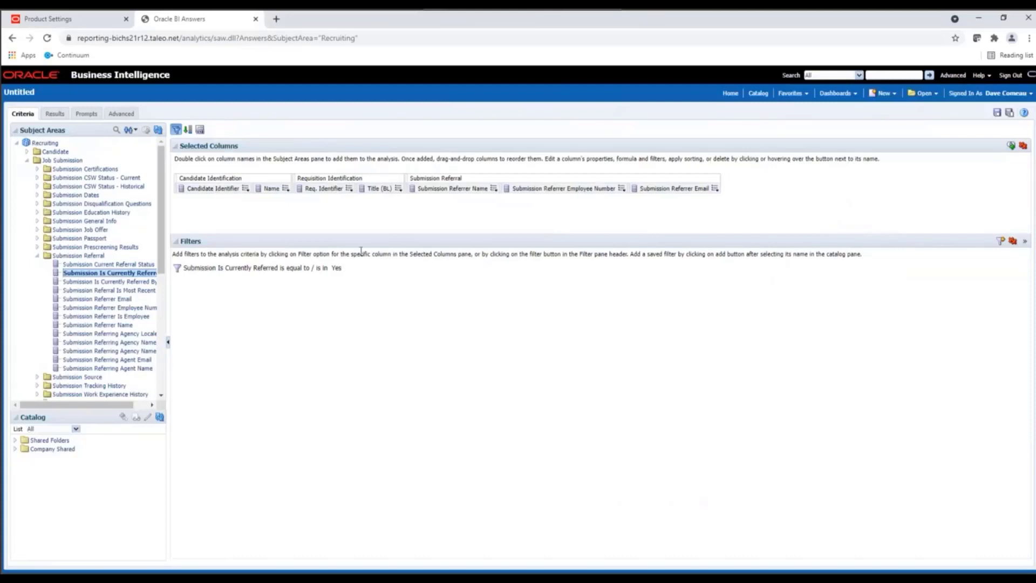
- Add the Current Step Name and Current Status Name columns from Submission CSW Status - Current
left_click(38, 178)
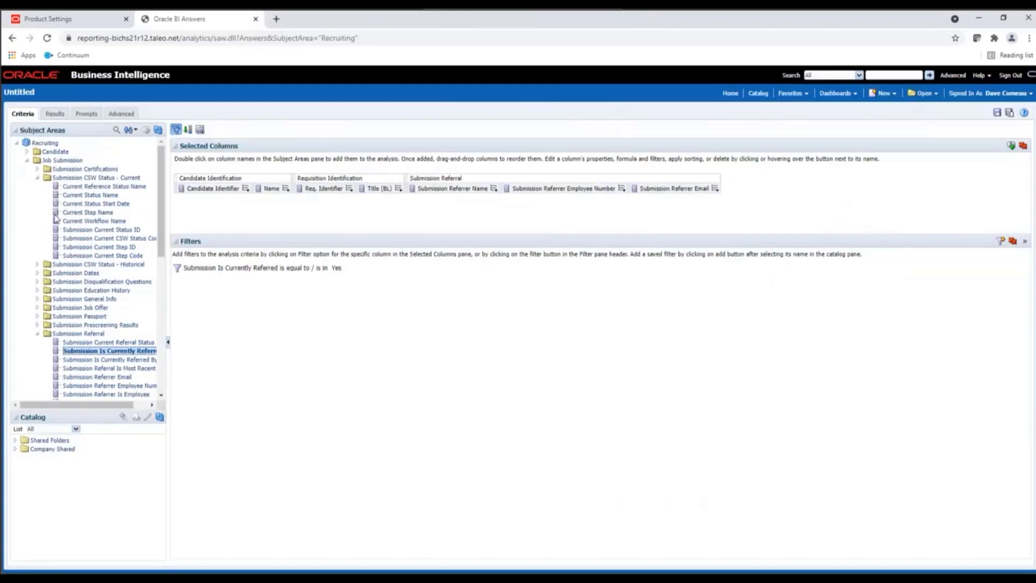
double_click(74, 212)
left_click(84, 196)
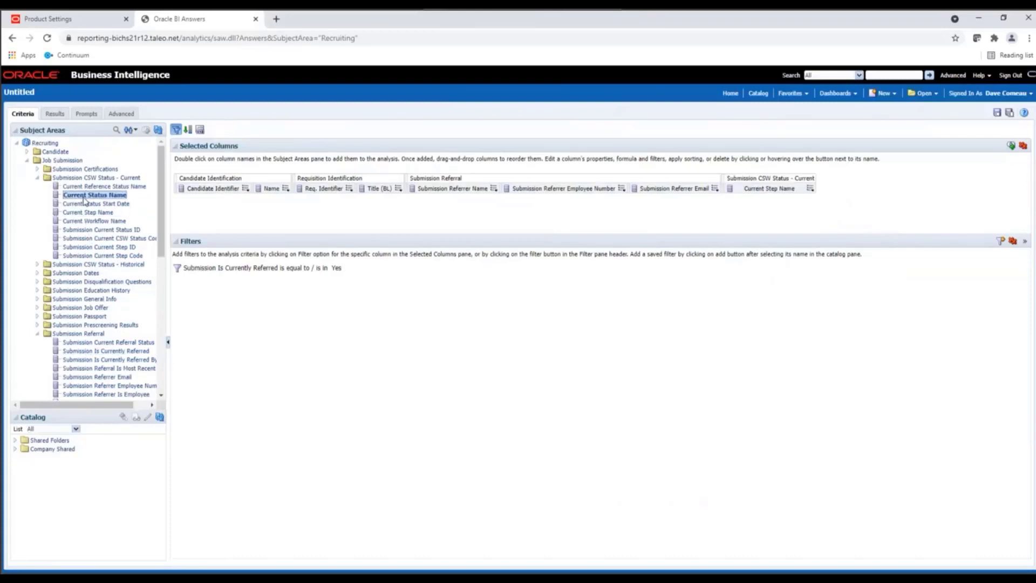
double_click(84, 197)
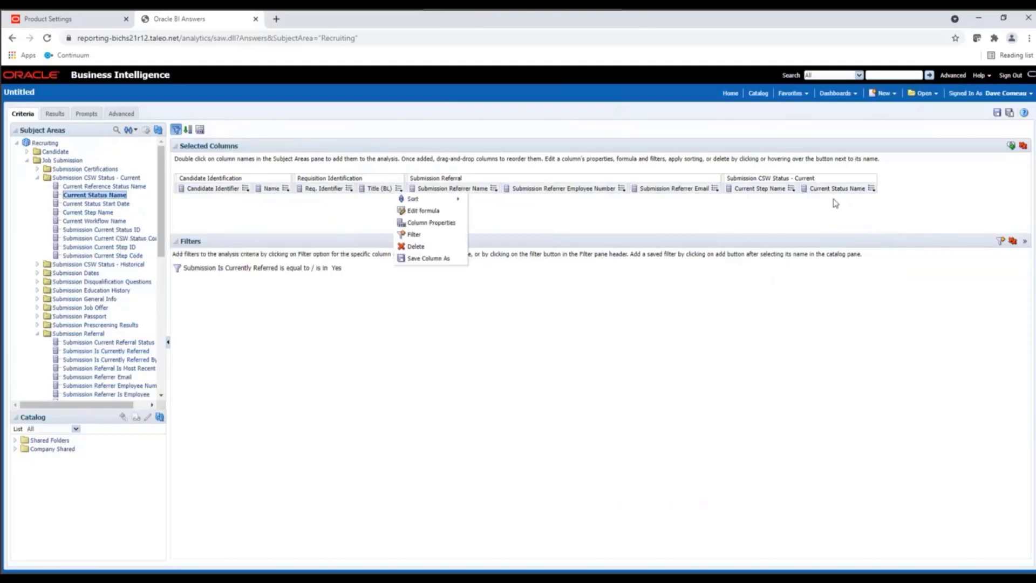
- Add a filter on the Current Status Name column with the value equal to Hire Candidate
mouse_move(872, 189)
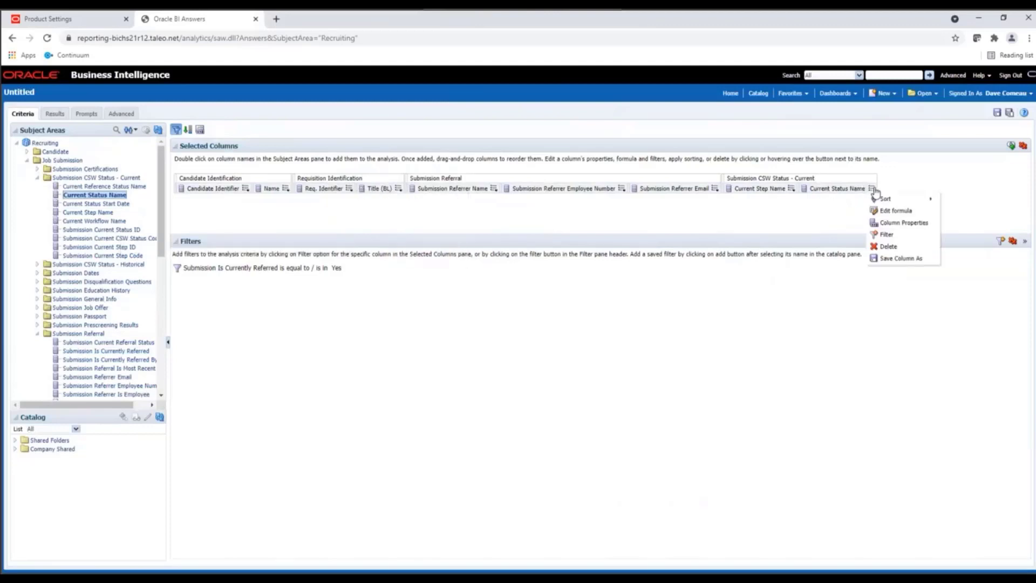
left_click(883, 239)
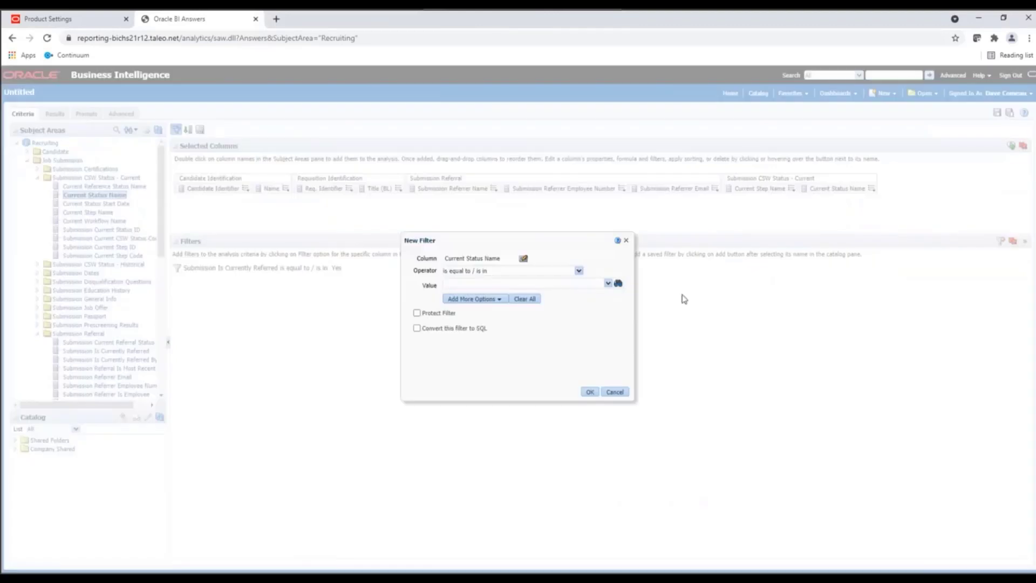
left_click(609, 282)
scroll(512, 318, "down", 5)
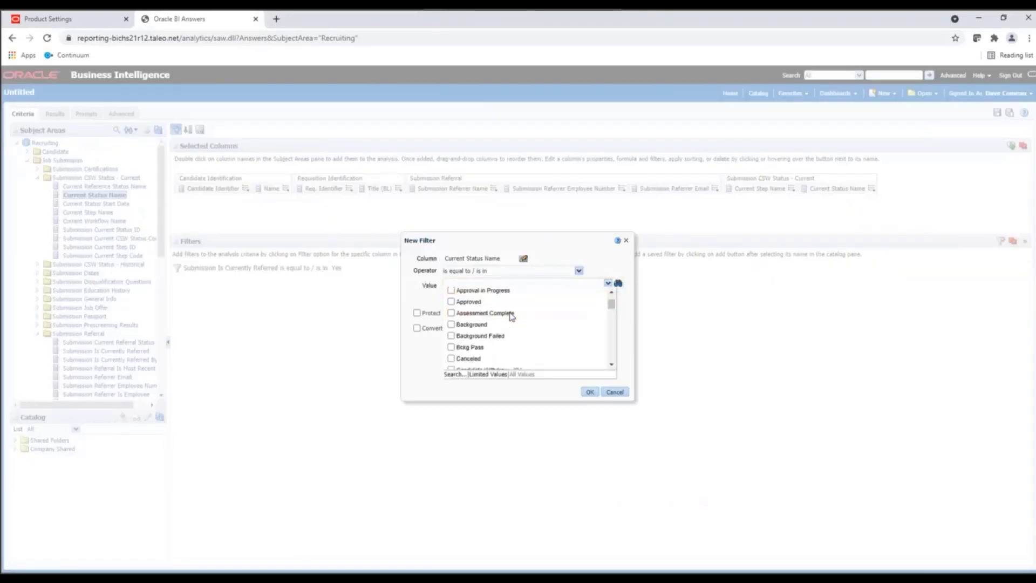
scroll(497, 328, "down", 2)
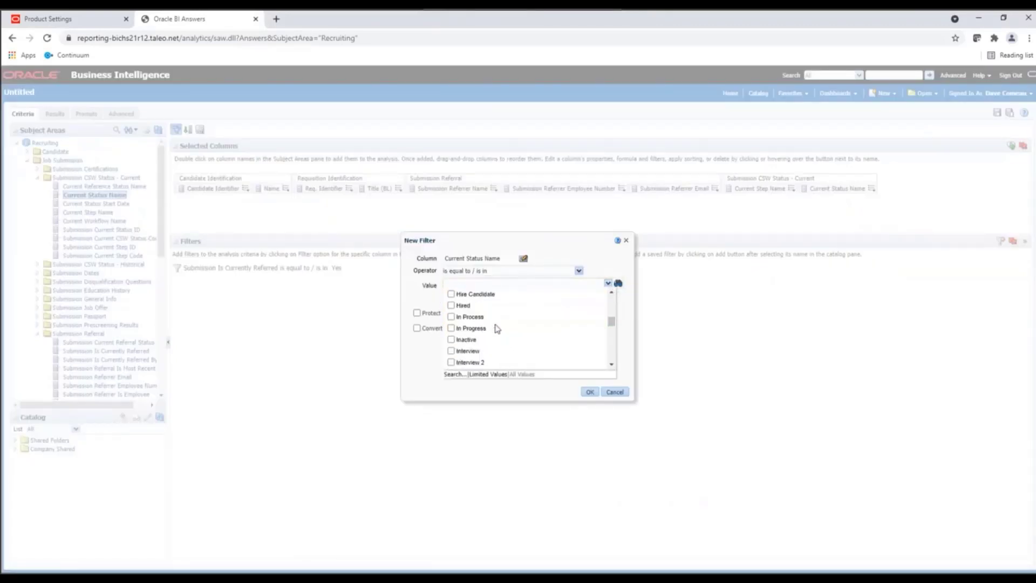
scroll(497, 328, "up", 2)
scroll(485, 319, "down", 2)
left_click(451, 295)
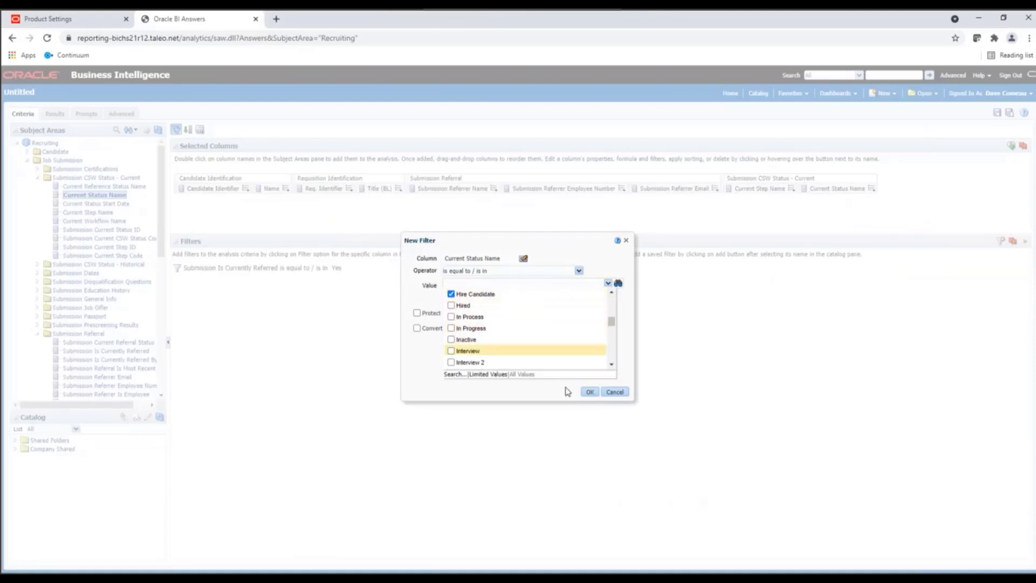
left_click(590, 391)
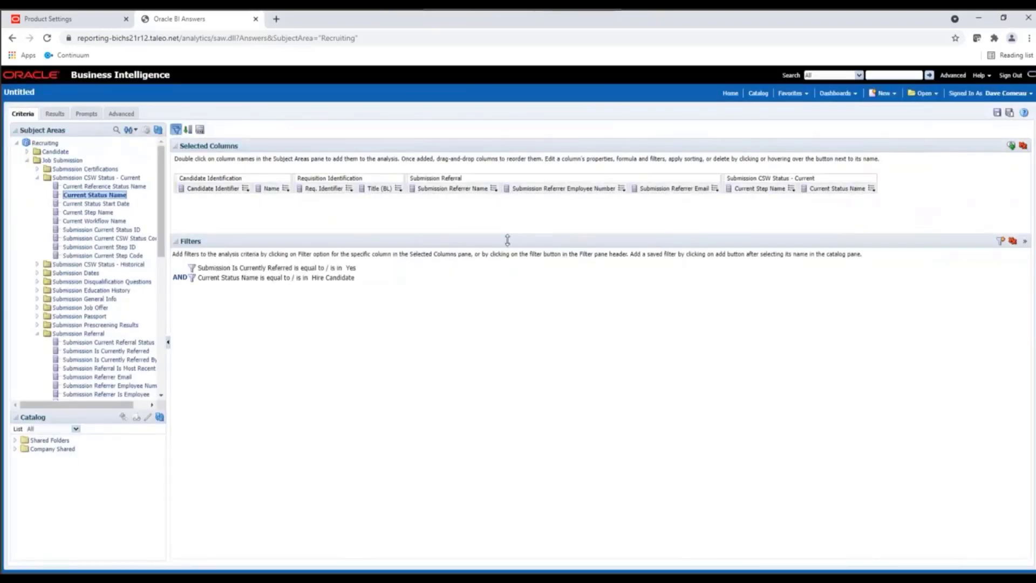
- Add the Hire Start Date column from Submission Dates under Job Submission
left_click(38, 179)
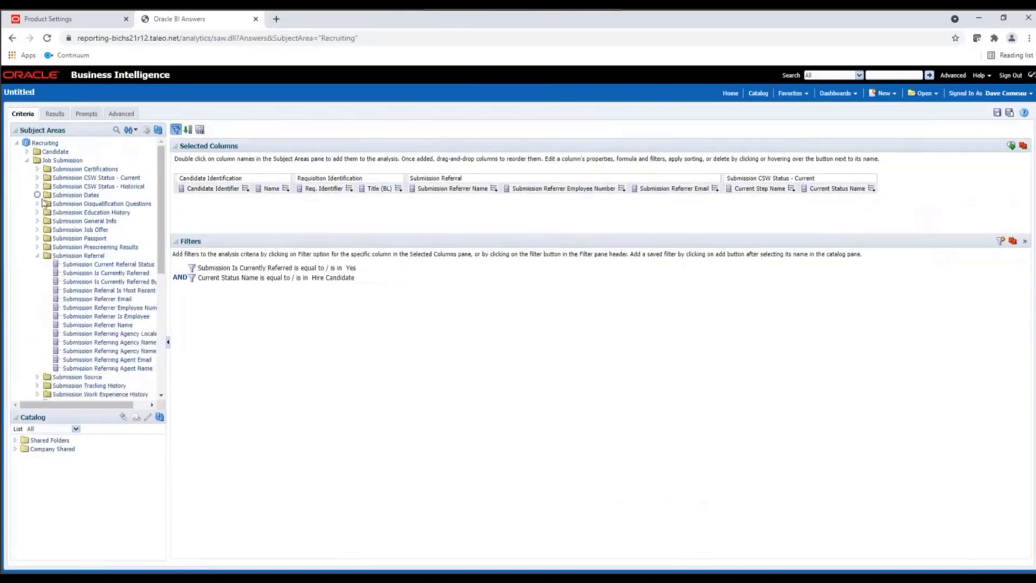
left_click(37, 195)
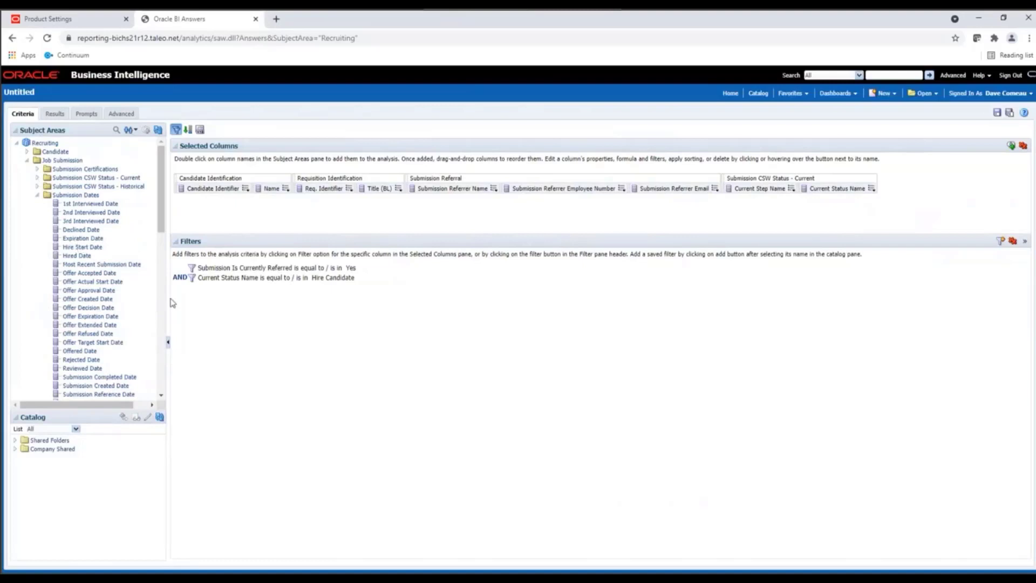
left_click(94, 249)
double_click(95, 248)
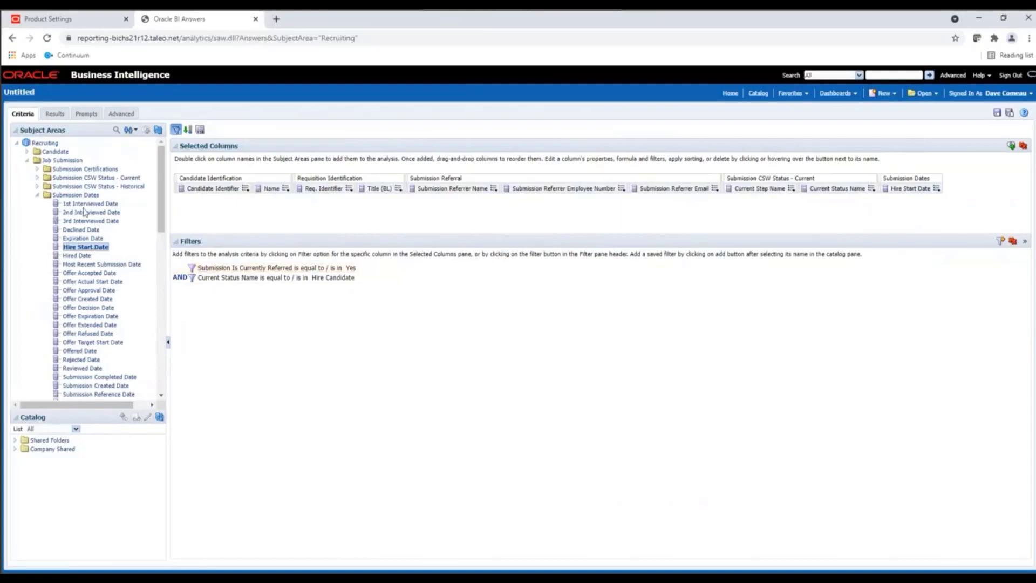
- Add the Referral Payment Due Date column from Candidate Referral under Candidate, and collapse the Candidate folders
left_click(27, 152)
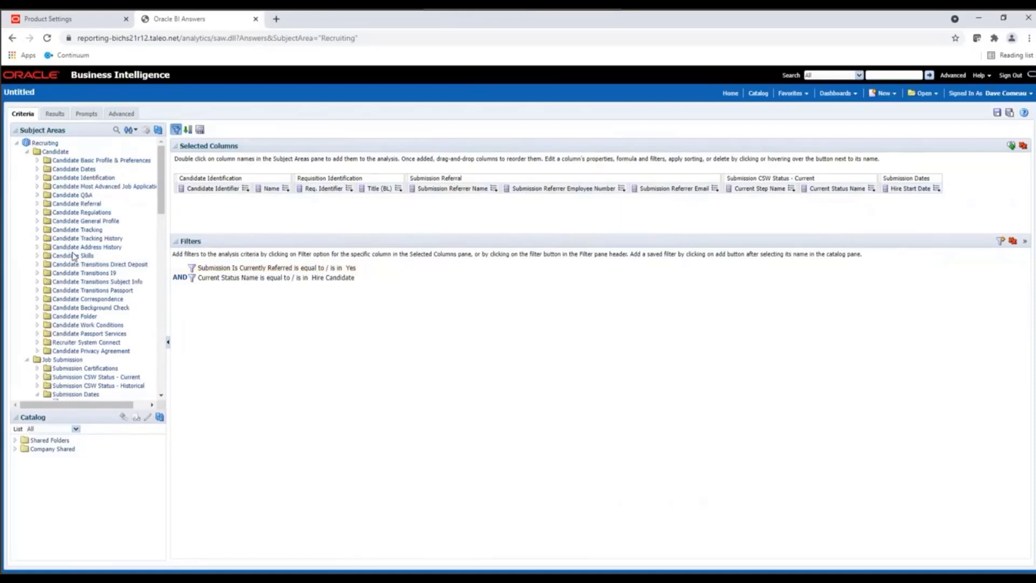
left_click(37, 203)
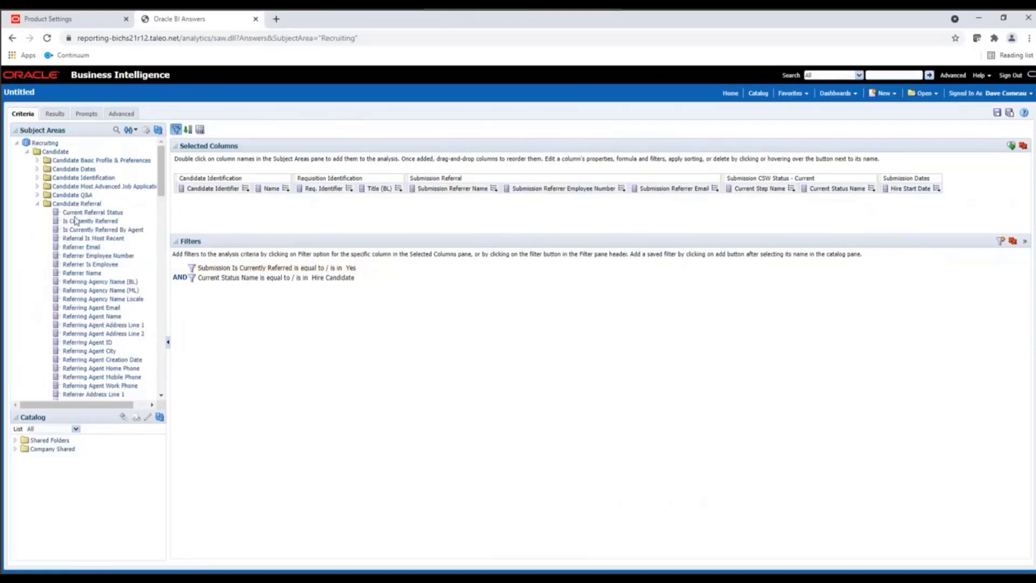
scroll(121, 244, "down", 2)
scroll(129, 248, "up", 1)
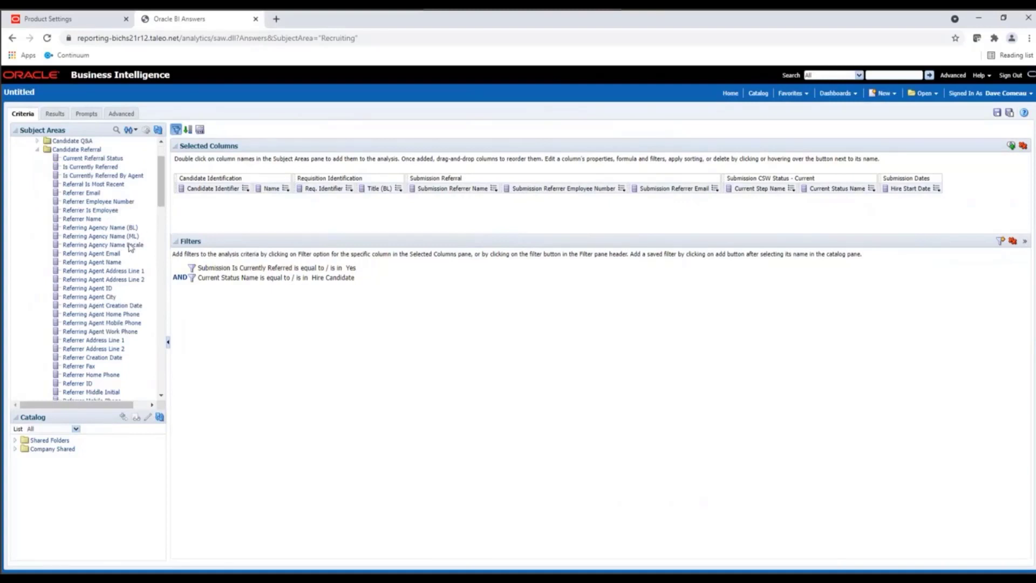
scroll(132, 211, "down", 5)
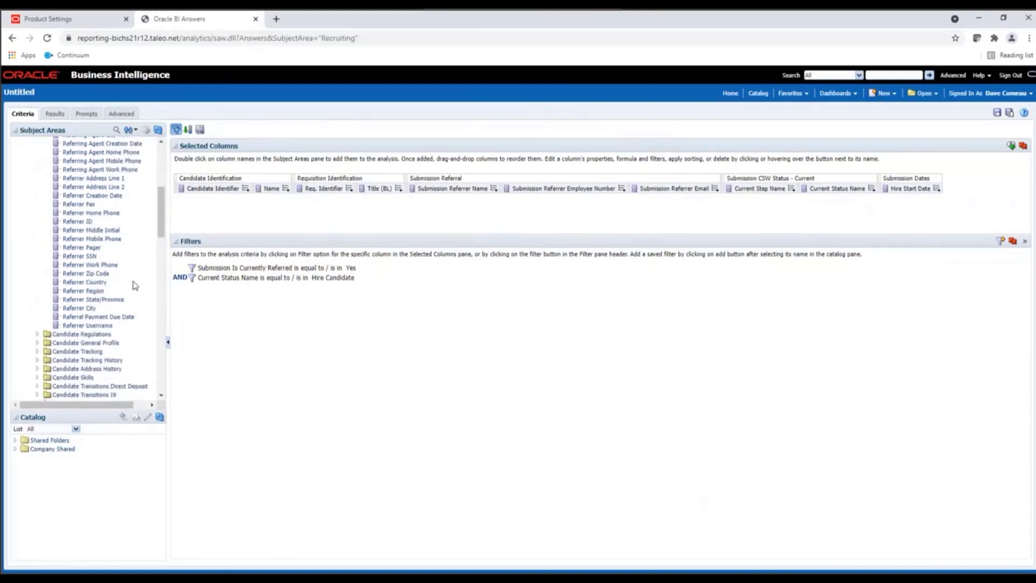
left_click(113, 318)
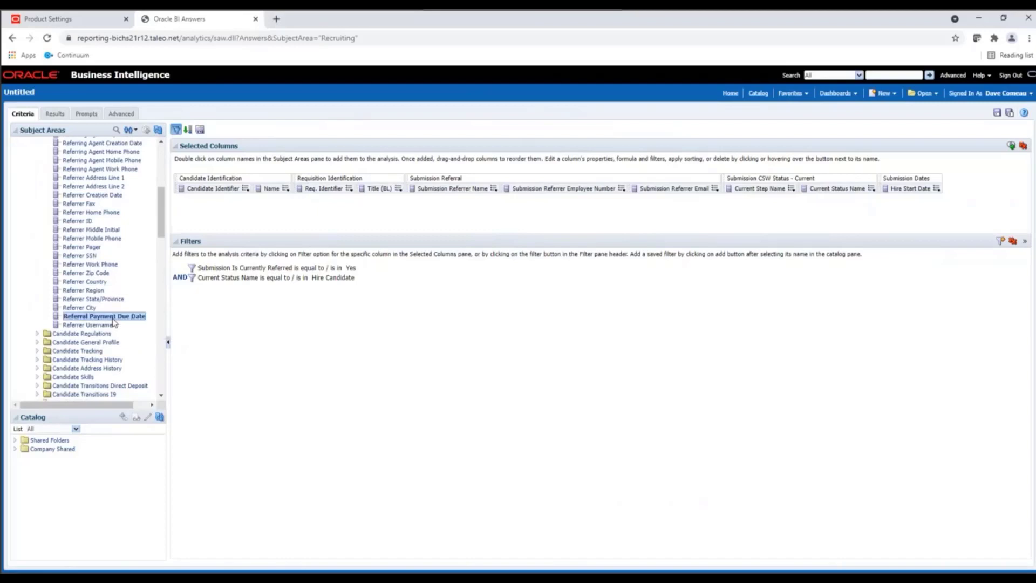
double_click(113, 318)
scroll(85, 264, "up", 4)
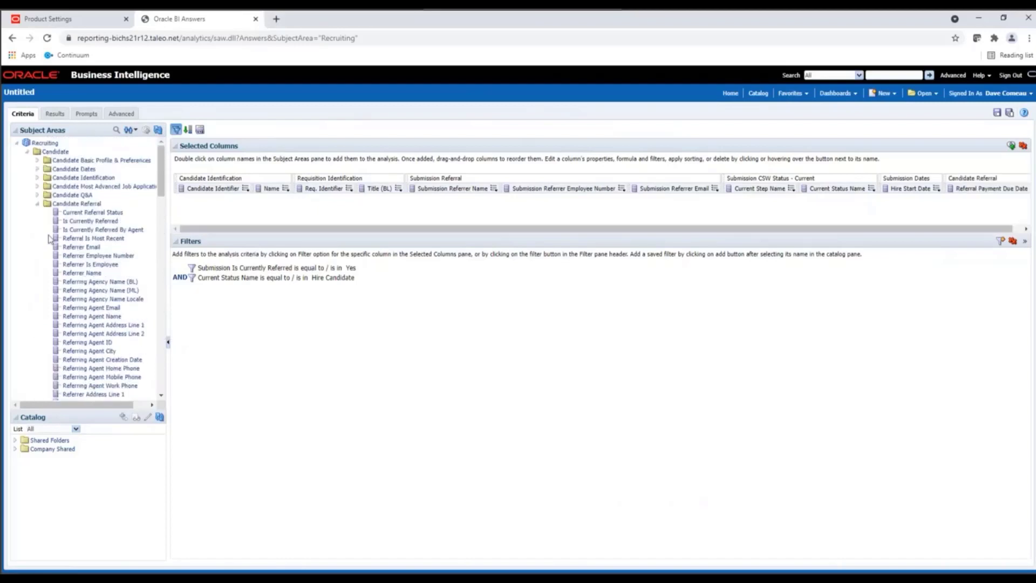
left_click(38, 203)
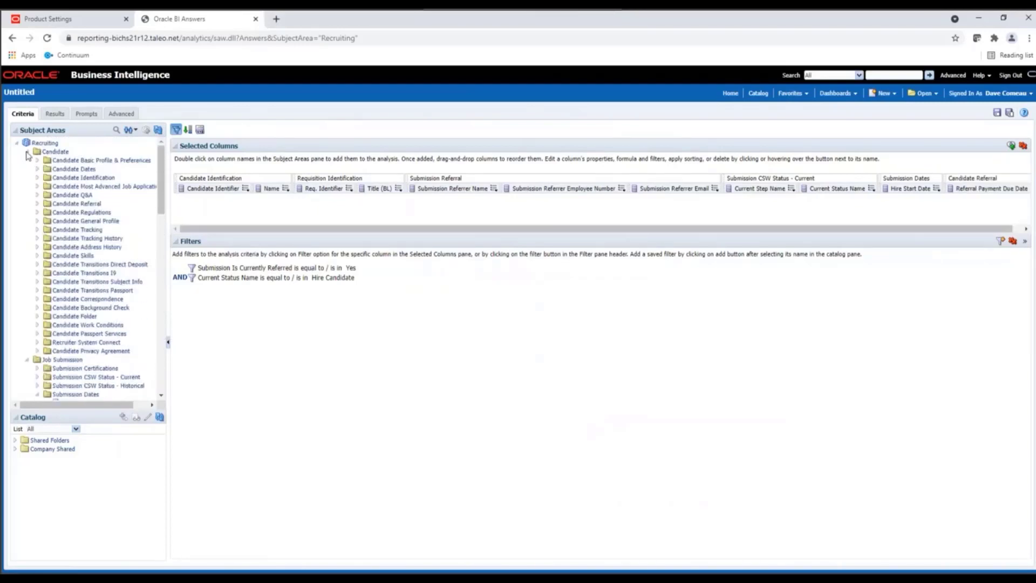
left_click(27, 152)
- Add the Employee Referral Bonus Amount and Req. Bonus Currency columns from Requisition Budgeting under Requisition Administration
left_click(37, 195)
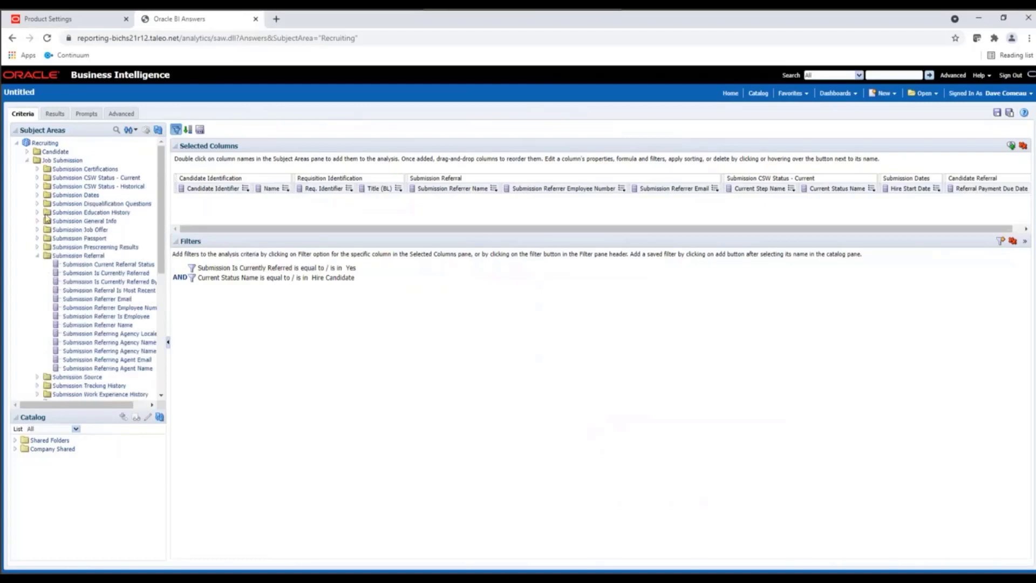
left_click(38, 255)
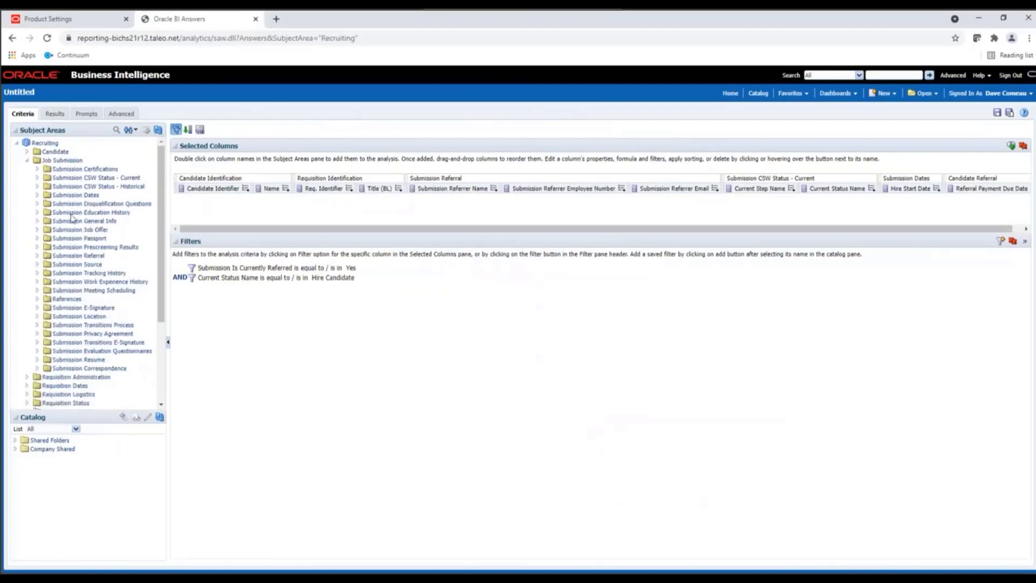
left_click(27, 160)
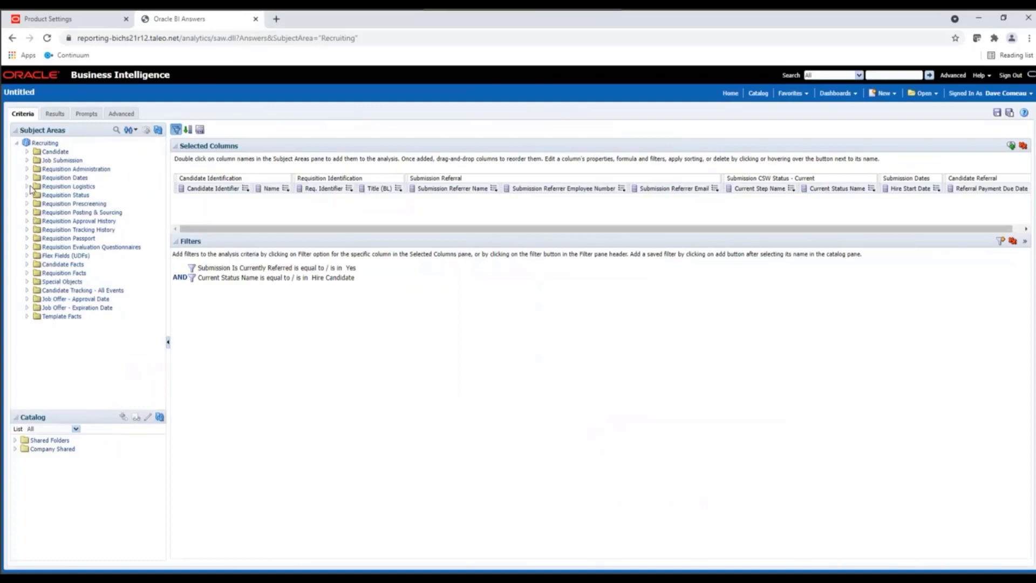
left_click(27, 169)
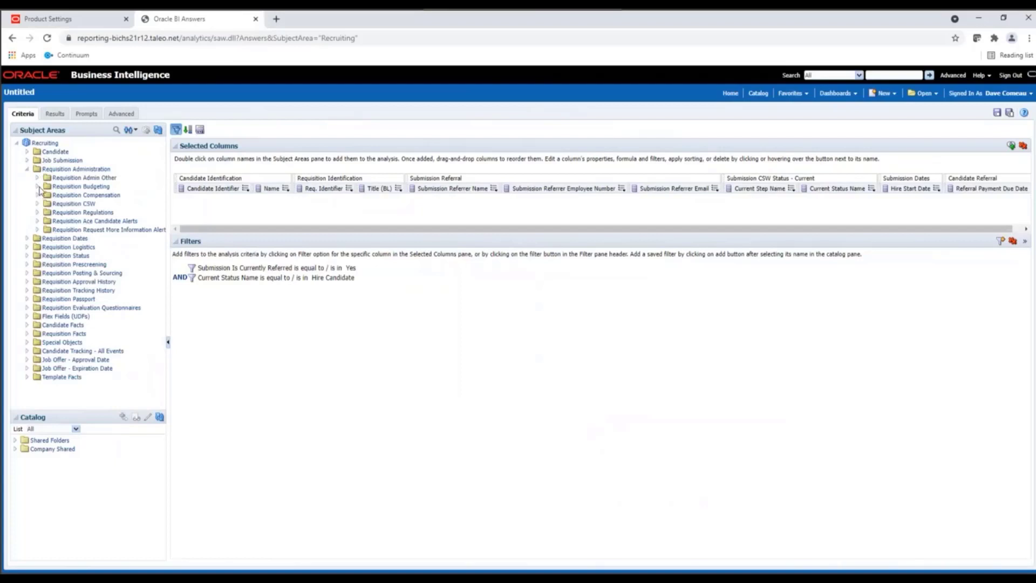
left_click(38, 187)
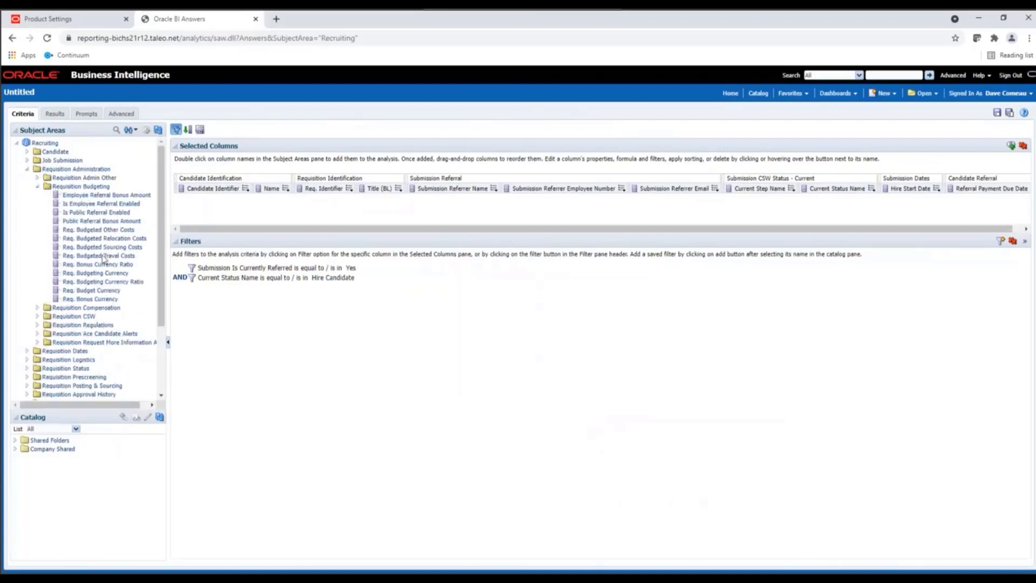
left_click(110, 196)
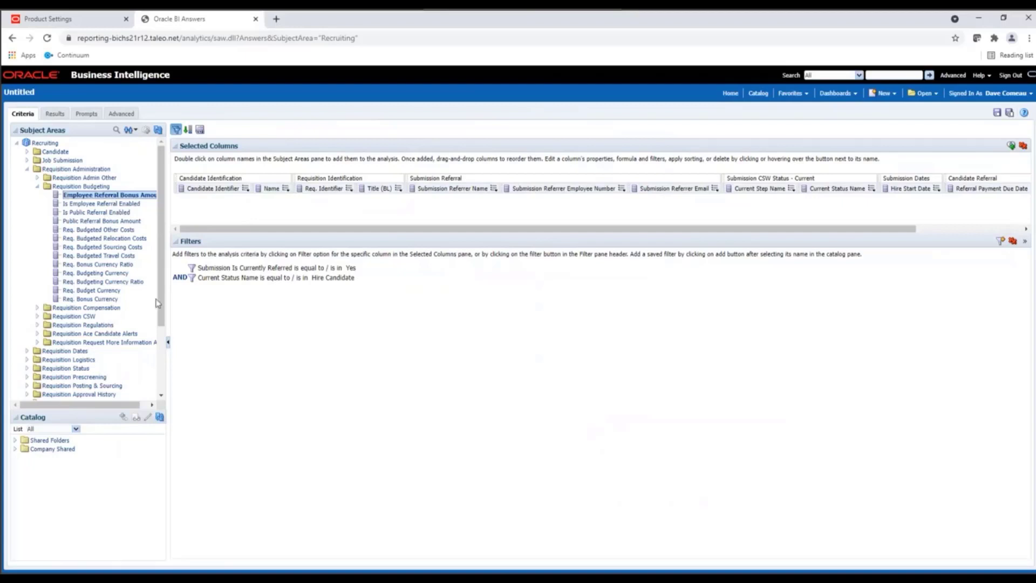
double_click(94, 298)
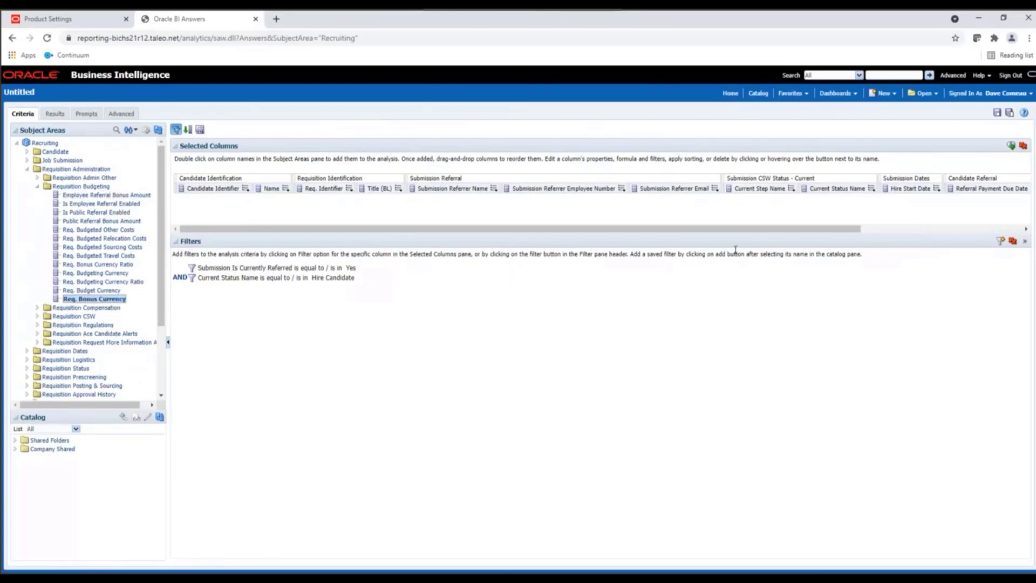
- Add a filter on the Hire Start Date column with the operator is not null
left_click_drag(772, 235, 939, 232)
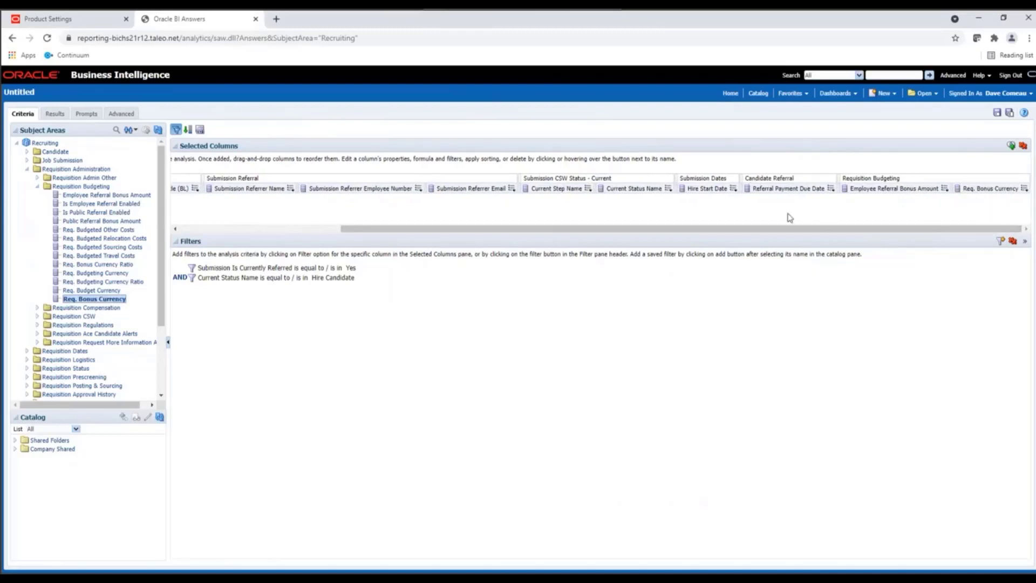
left_click(733, 188)
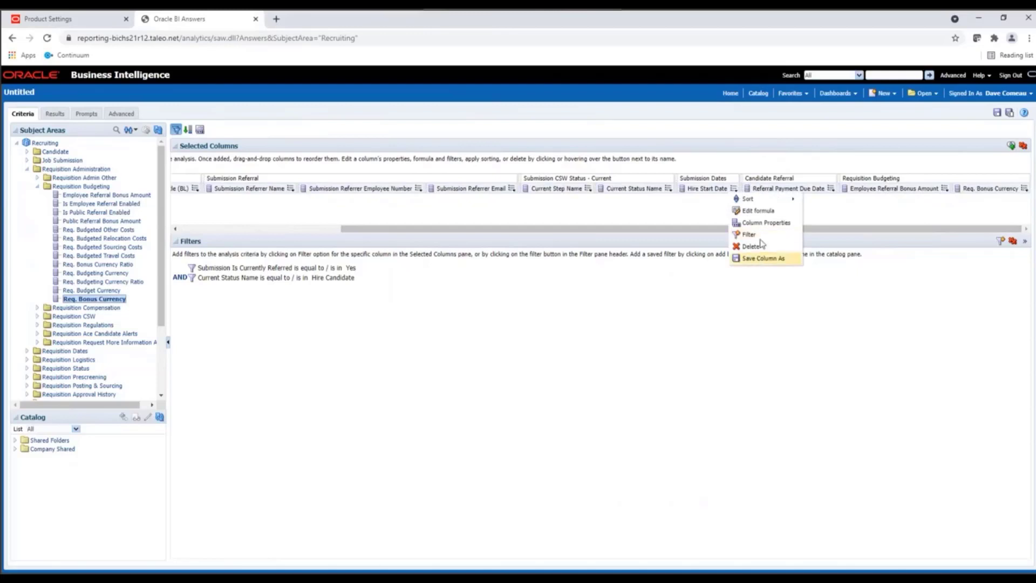
left_click(753, 235)
left_click(579, 270)
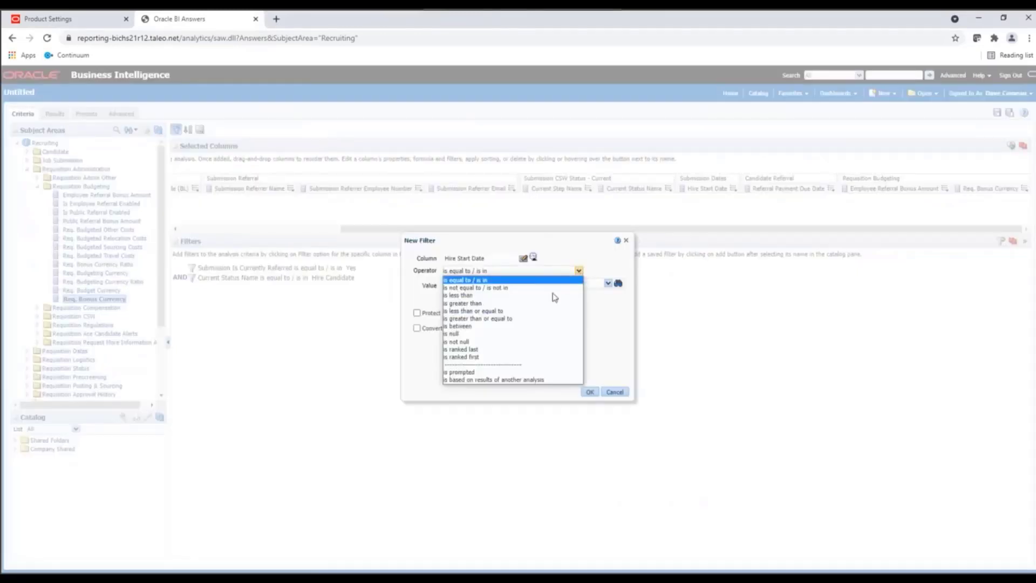
left_click(513, 342)
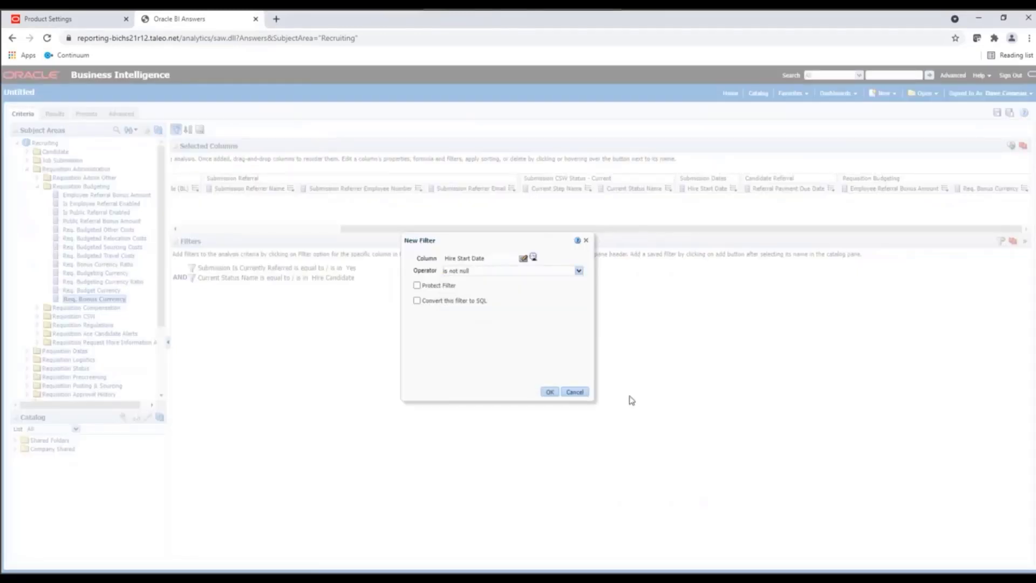
left_click(549, 392)
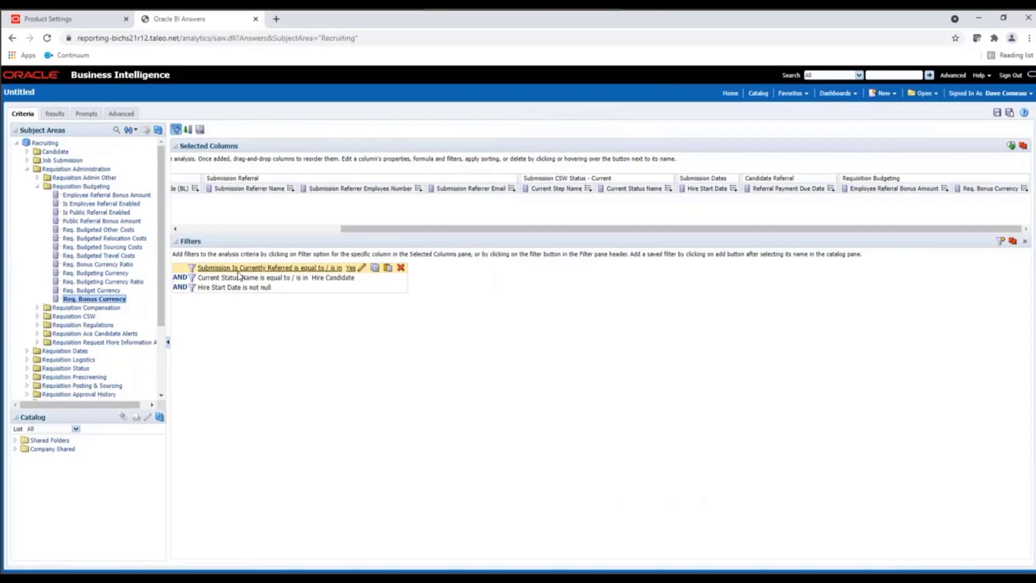
- Display the analysis results and set the table's data viewing to content paging
left_click(54, 114)
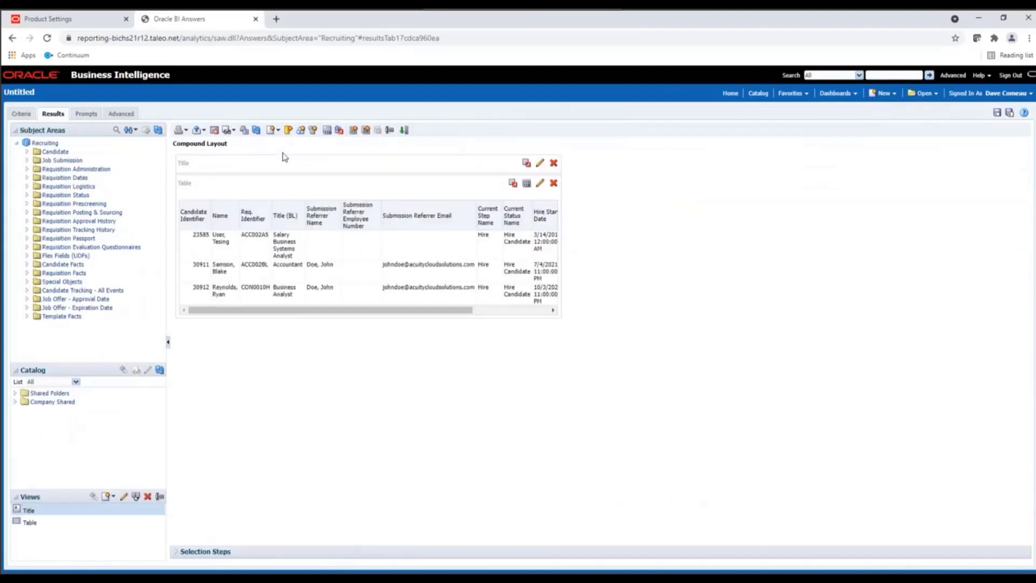
left_click(527, 183)
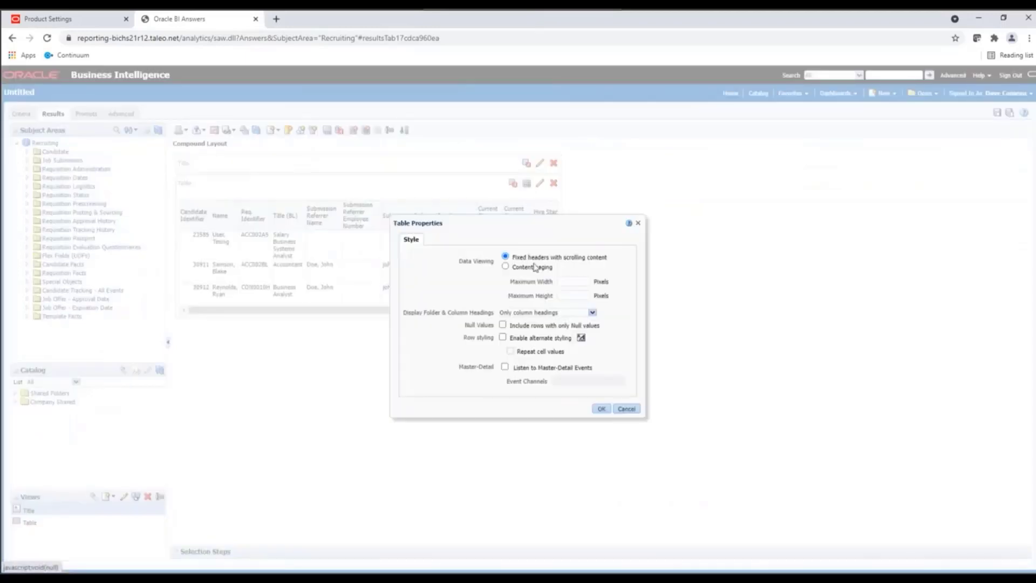
left_click(505, 266)
left_click(601, 408)
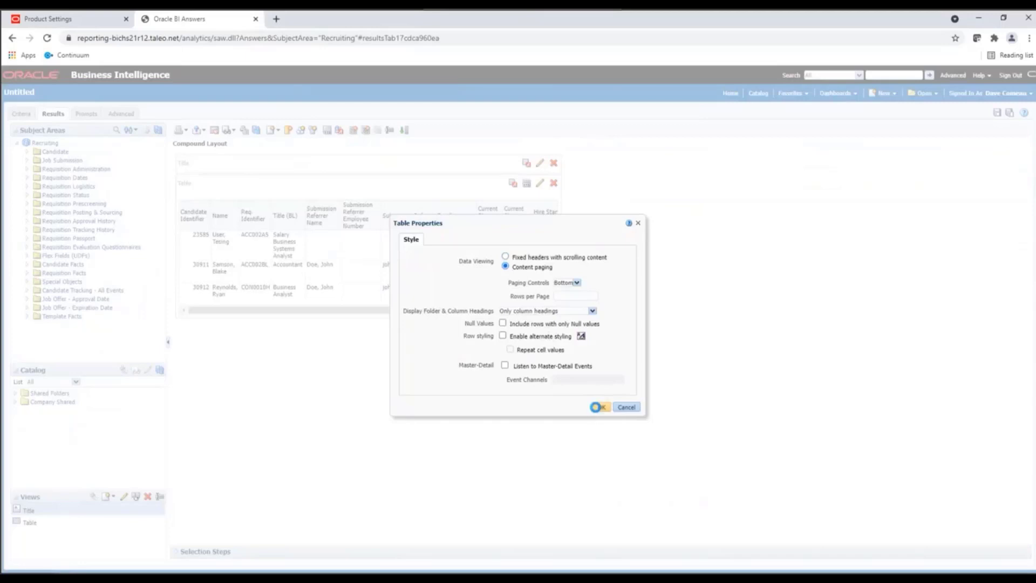